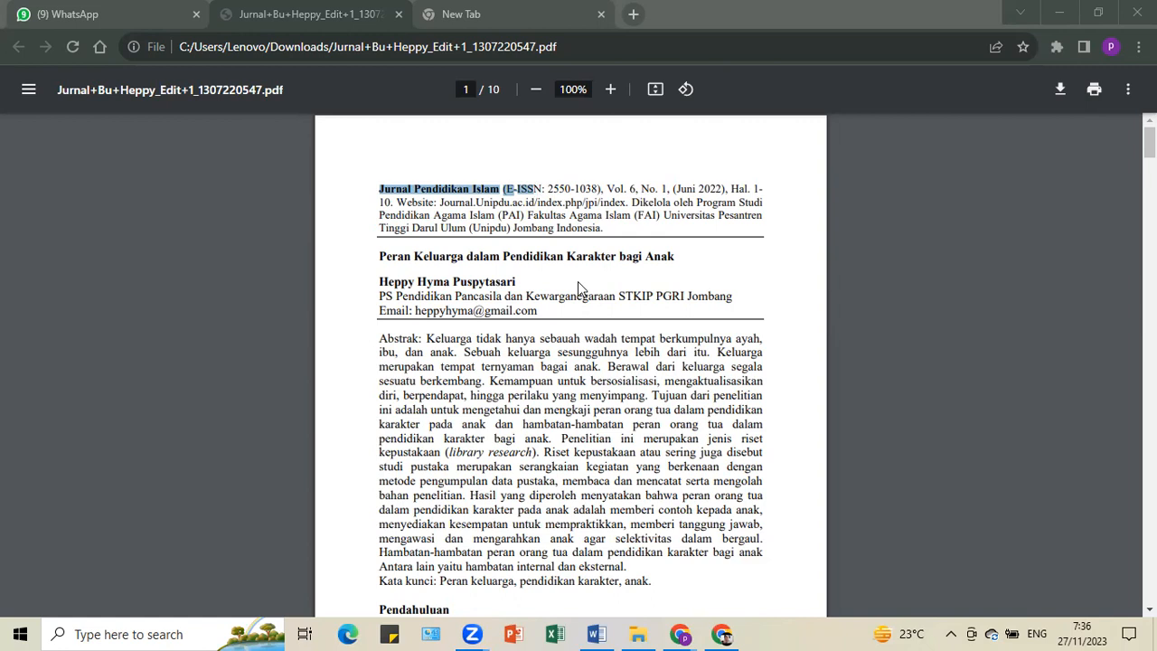
# Compare the Word document's introduction with the first page of the downloaded journal PDF, ending back in Word.
pyautogui.click(597, 633)
pyautogui.keyDown('ctrl'); pyautogui.click(453, 298); pyautogui.keyUp('ctrl')
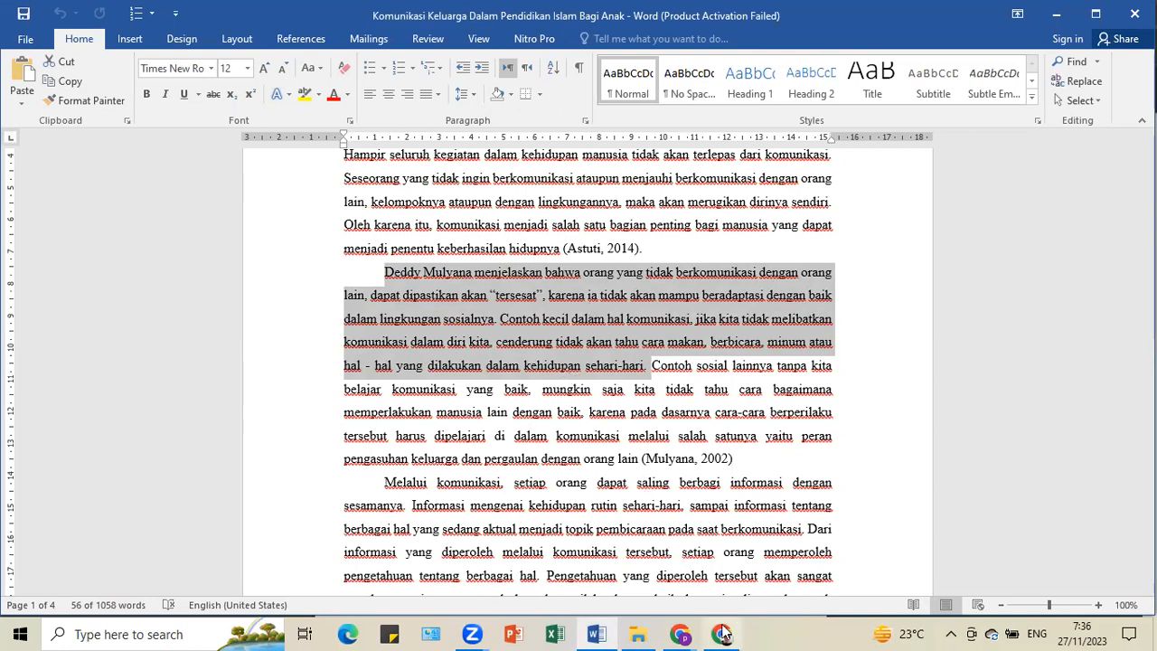
pyautogui.moveTo(723, 633)
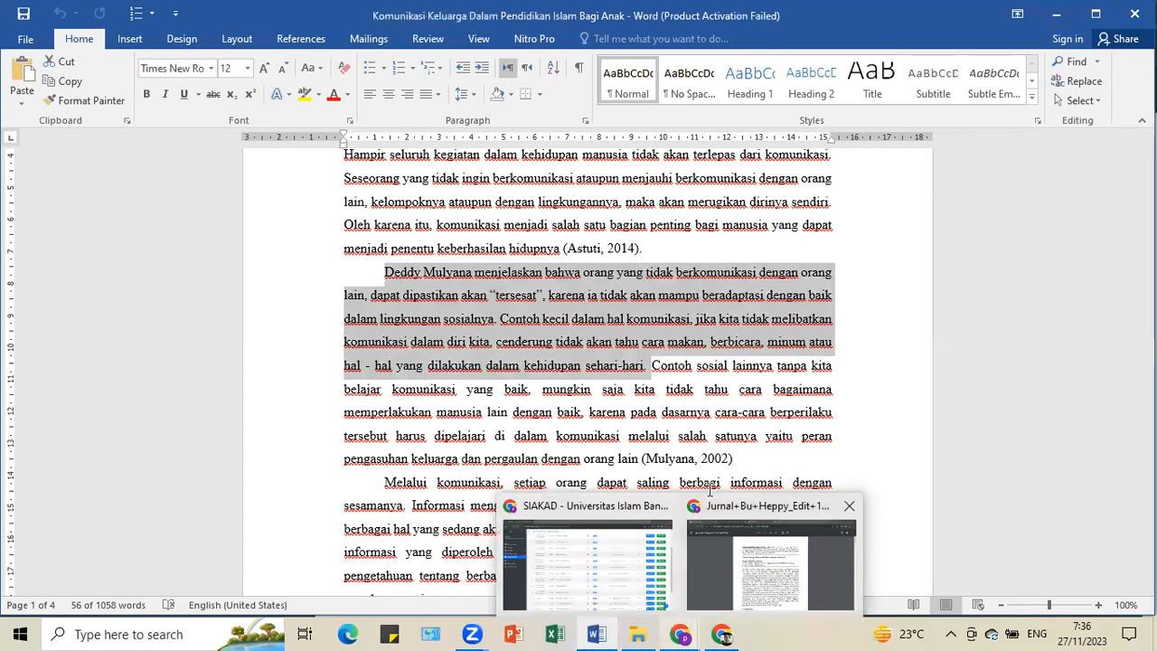
pyautogui.click(760, 576)
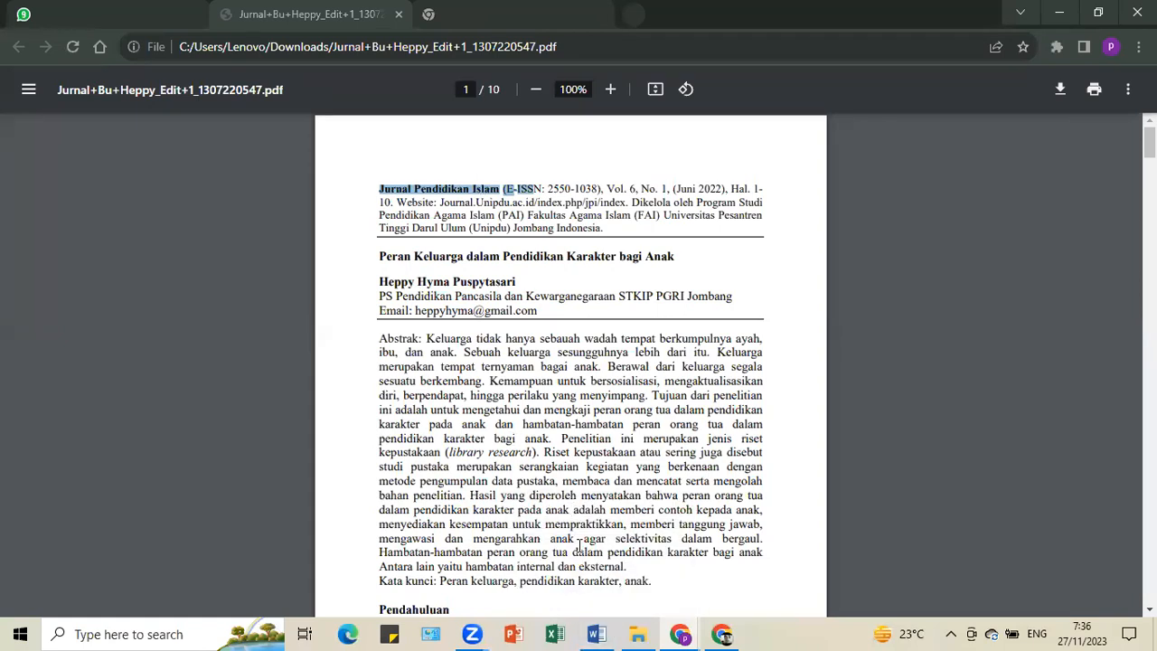
pyautogui.click(596, 634)
pyautogui.scroll(3, 506, 409)
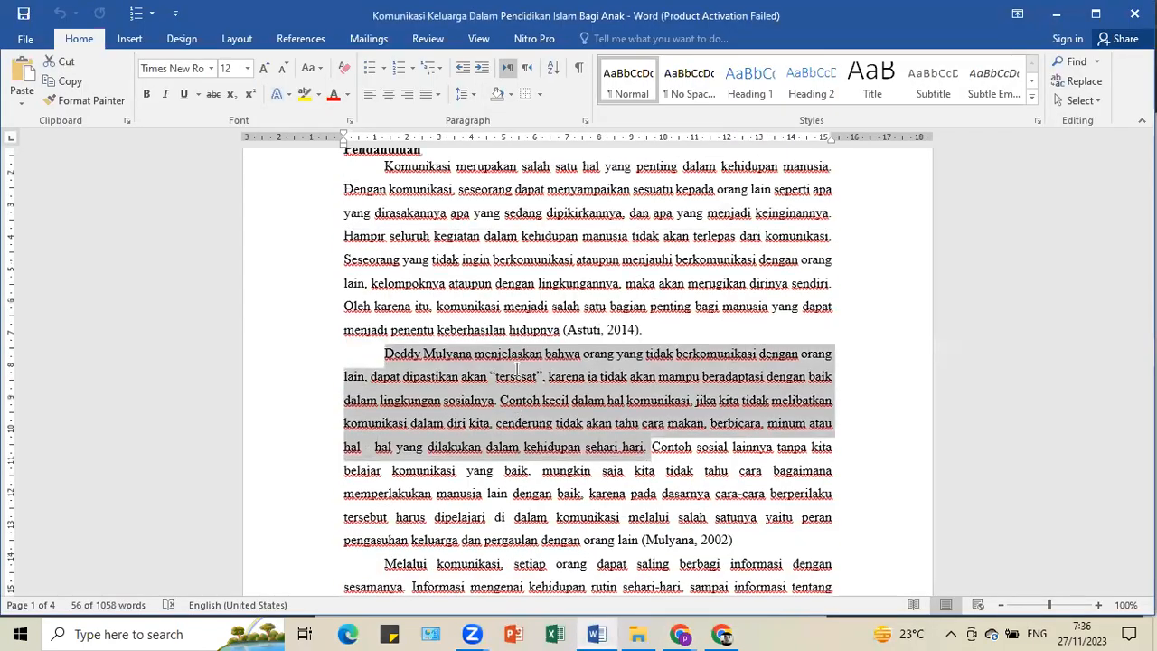
# Examine the article title and the in-text citations that close the first two paragraphs of the Pendahuluan section.
pyautogui.moveTo(362, 256); pyautogui.dragTo(818, 256)
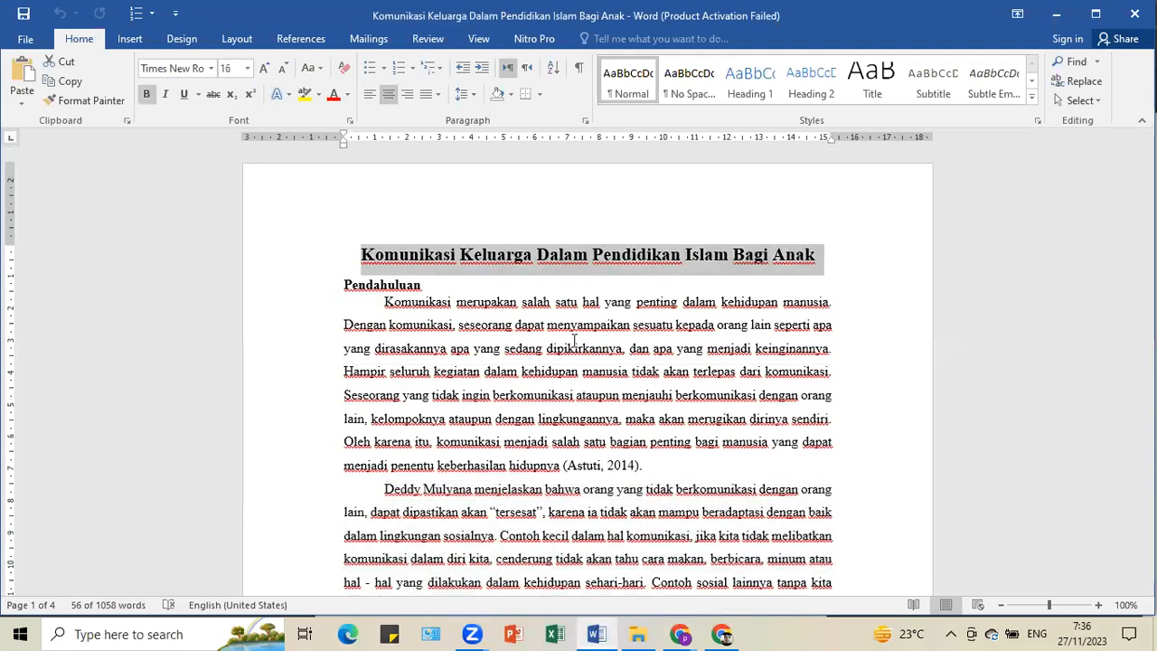
pyautogui.scroll(-2, 575, 342)
pyautogui.scroll(-2, 575, 342)
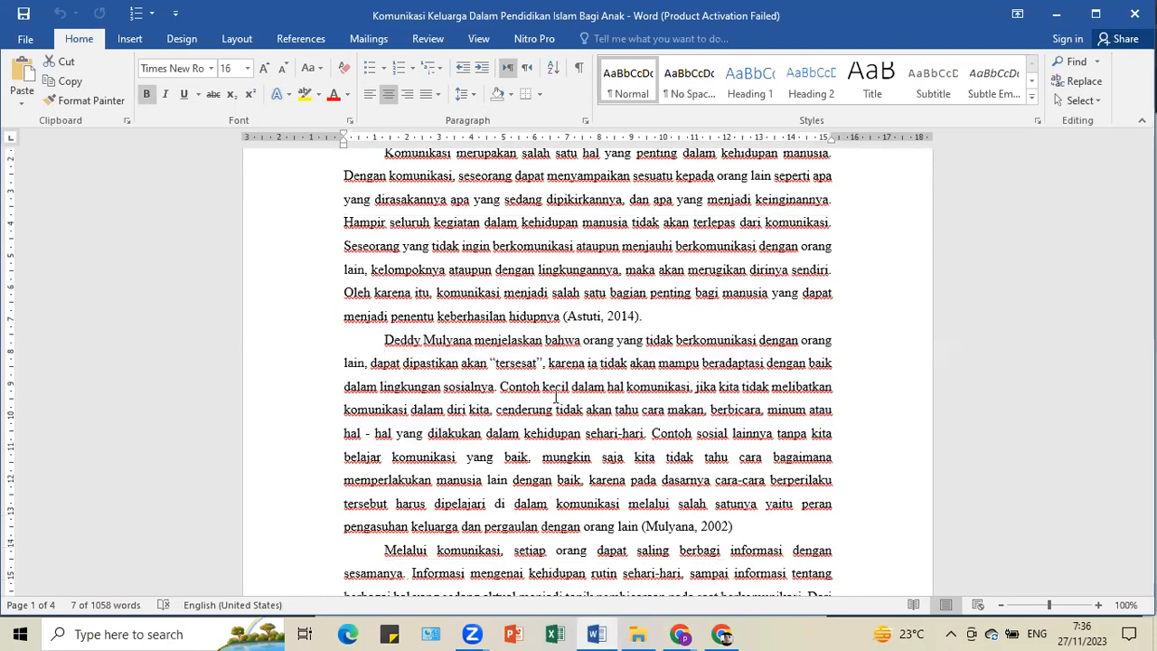
pyautogui.scroll(-1, 582, 336)
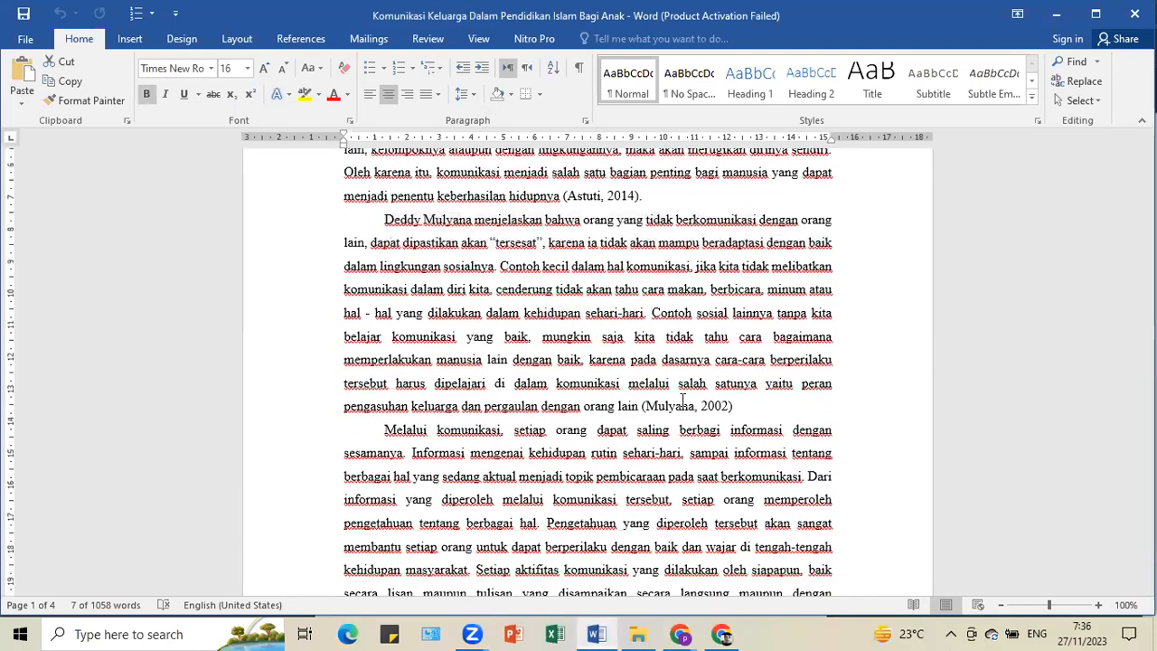
pyautogui.click(651, 404)
pyautogui.scroll(3, 645, 356)
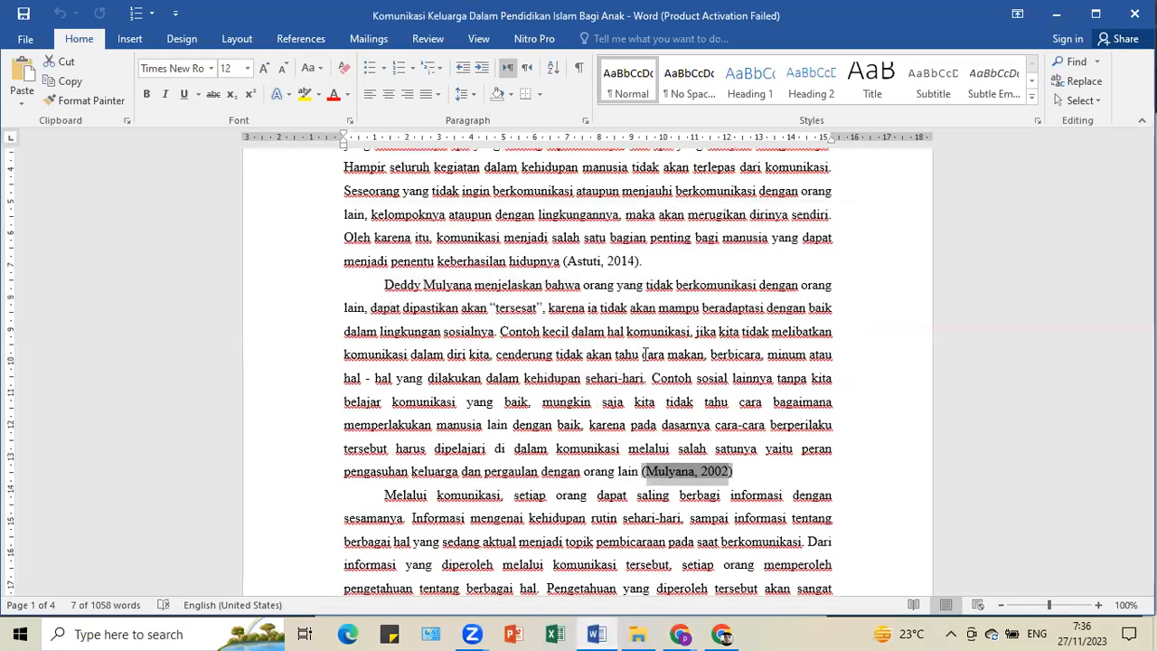
pyautogui.click(569, 398)
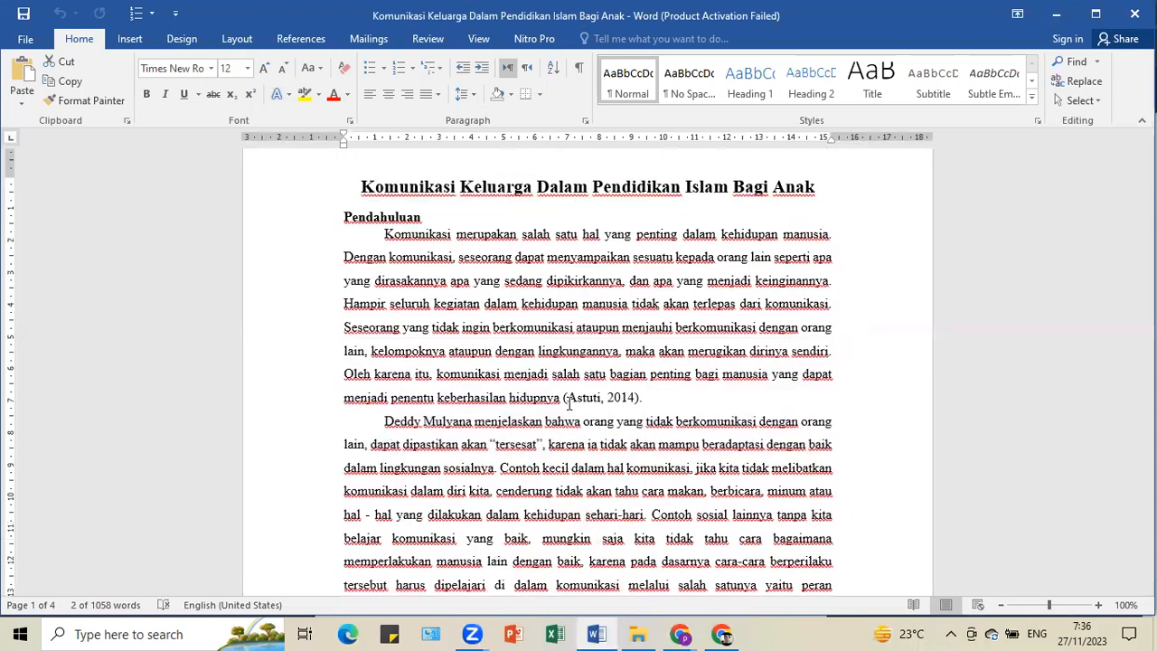
pyautogui.click(630, 414)
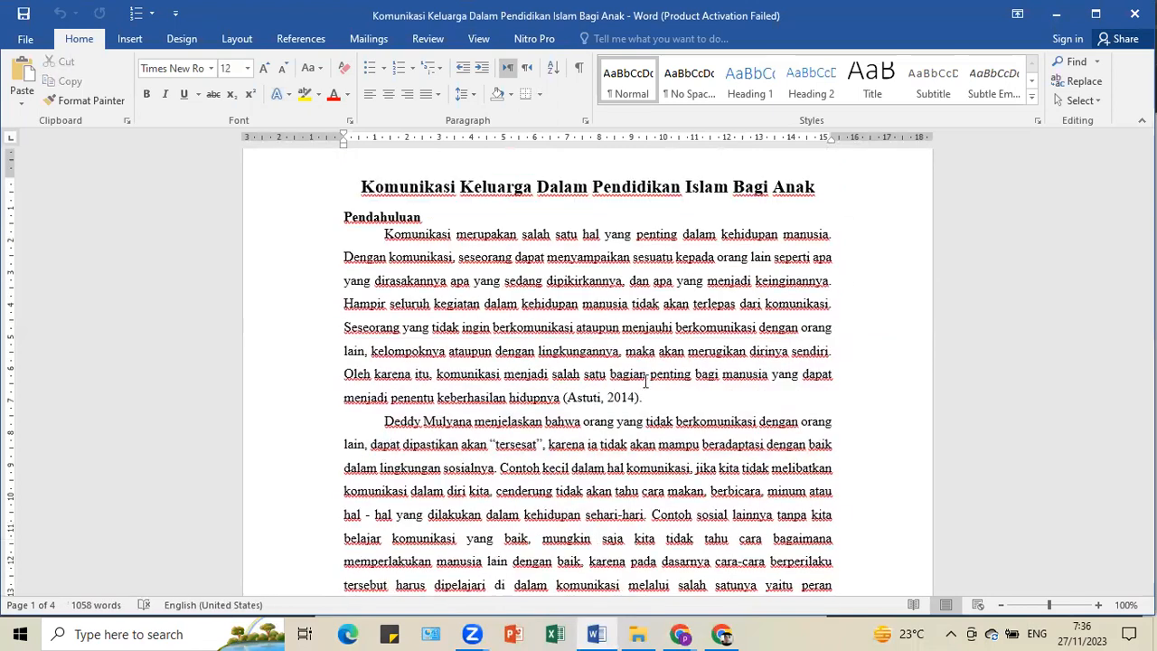
pyautogui.scroll(-1, 645, 383)
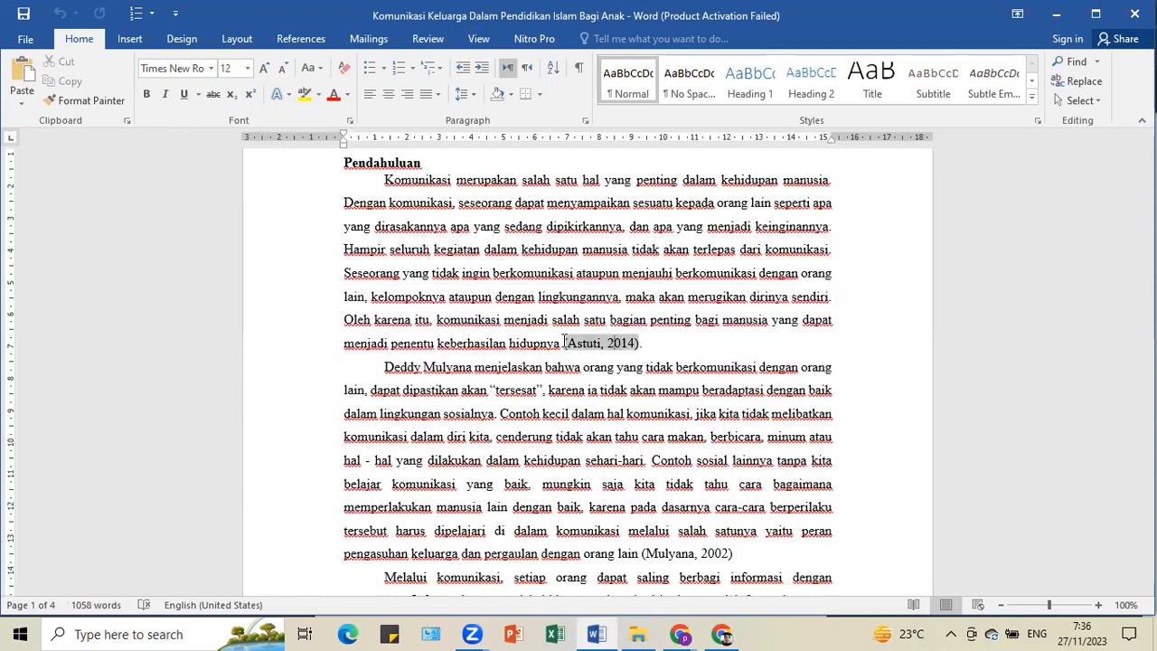
pyautogui.moveTo(564, 342); pyautogui.dragTo(679, 360)
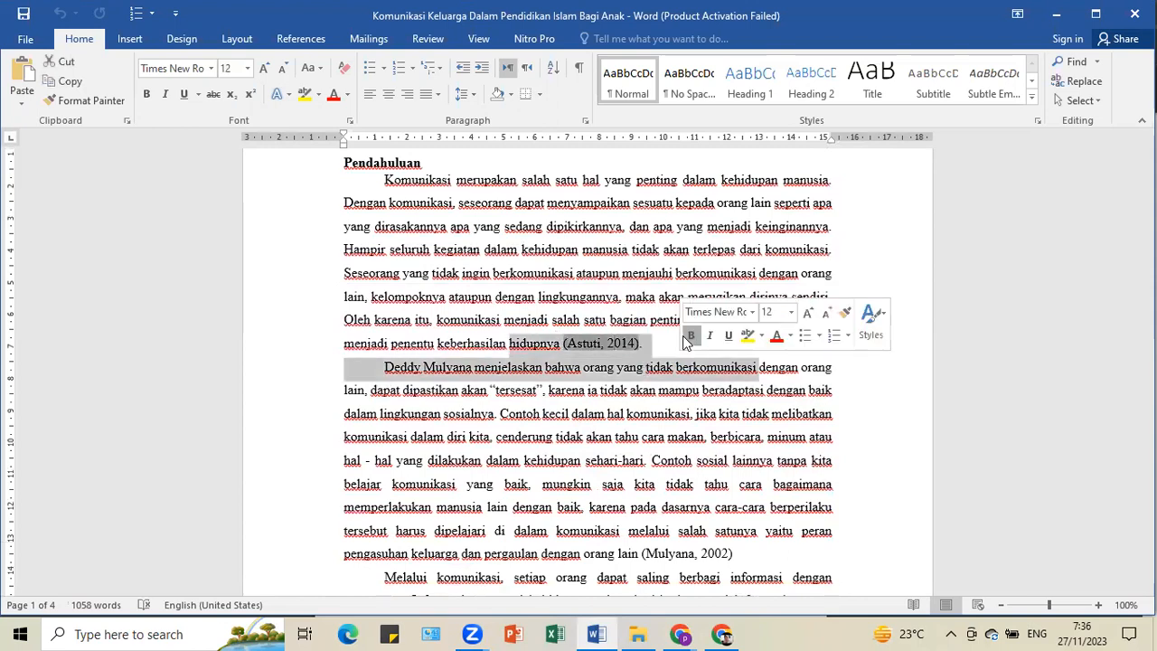
pyautogui.click(690, 336)
pyautogui.click(56, 15)
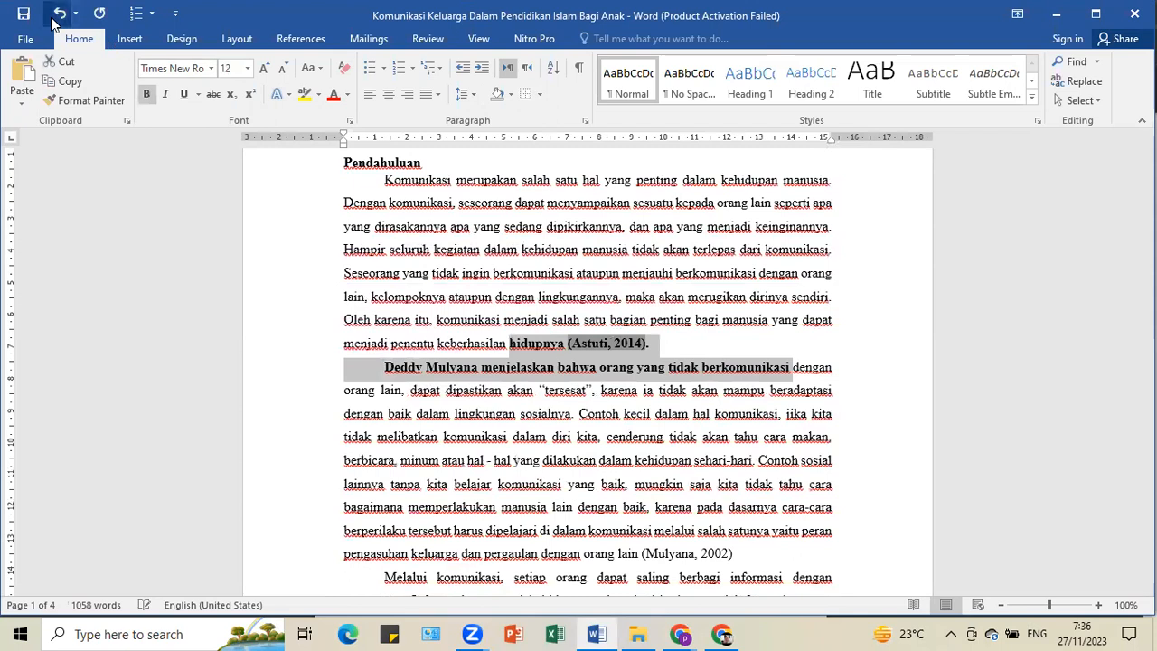
pyautogui.click(615, 343)
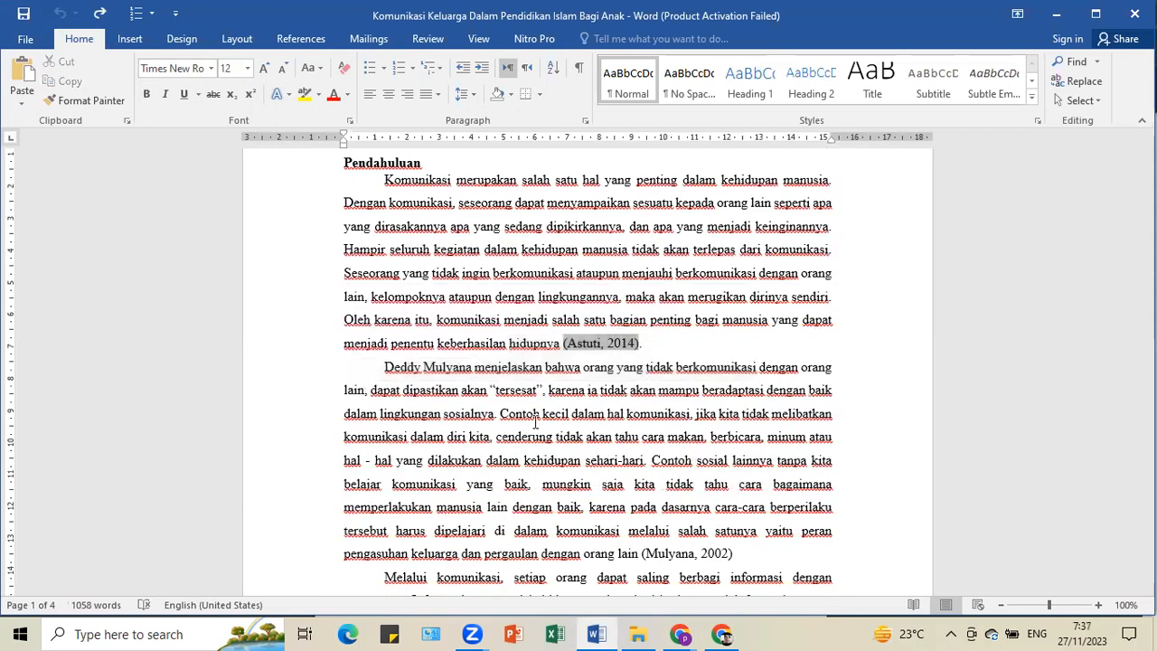
# Select the second paragraph's opening through "sehari-hari" and check the journal PDF used as its source.
pyautogui.scroll(-1, 537, 367)
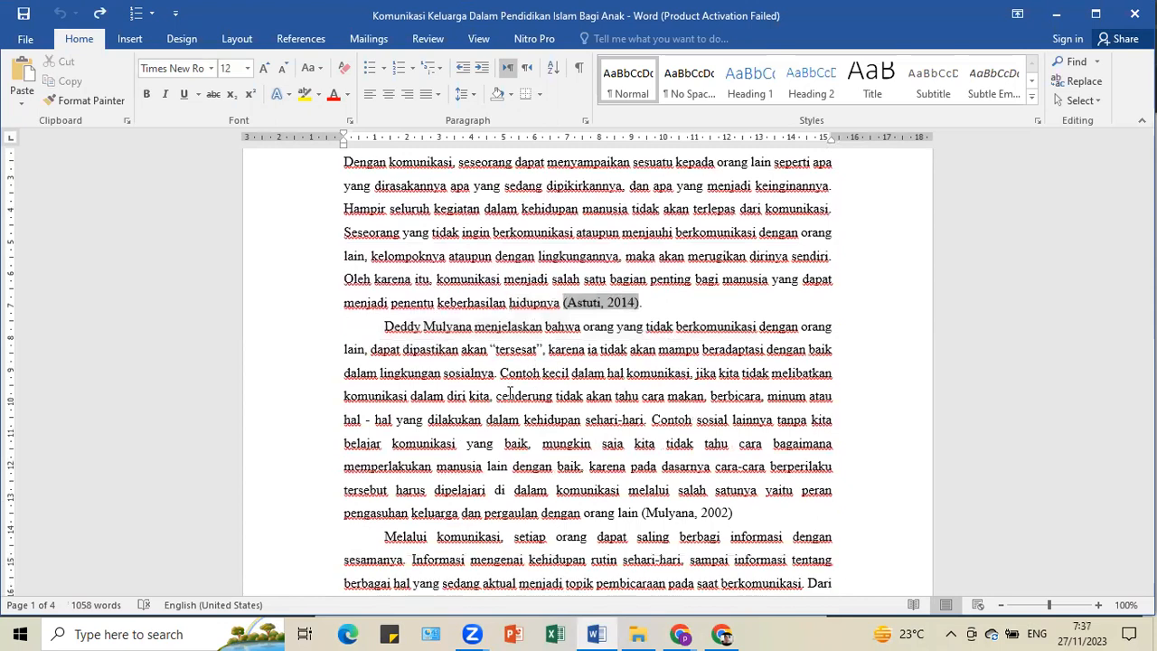
pyautogui.scroll(-1, 469, 365)
pyautogui.scroll(-1, 370, 326)
pyautogui.click(366, 322)
pyautogui.write(',')
pyautogui.moveTo(386, 301)
pyautogui.mouseDown()
pyautogui.moveTo(740, 331)
pyautogui.moveTo(606, 344)
pyautogui.moveTo(529, 323)
pyautogui.moveTo(632, 325)
pyautogui.moveTo(643, 372)
pyautogui.moveTo(470, 347)
pyautogui.moveTo(493, 333)
pyautogui.moveTo(555, 371)
pyautogui.moveTo(645, 397)
pyautogui.mouseUp()
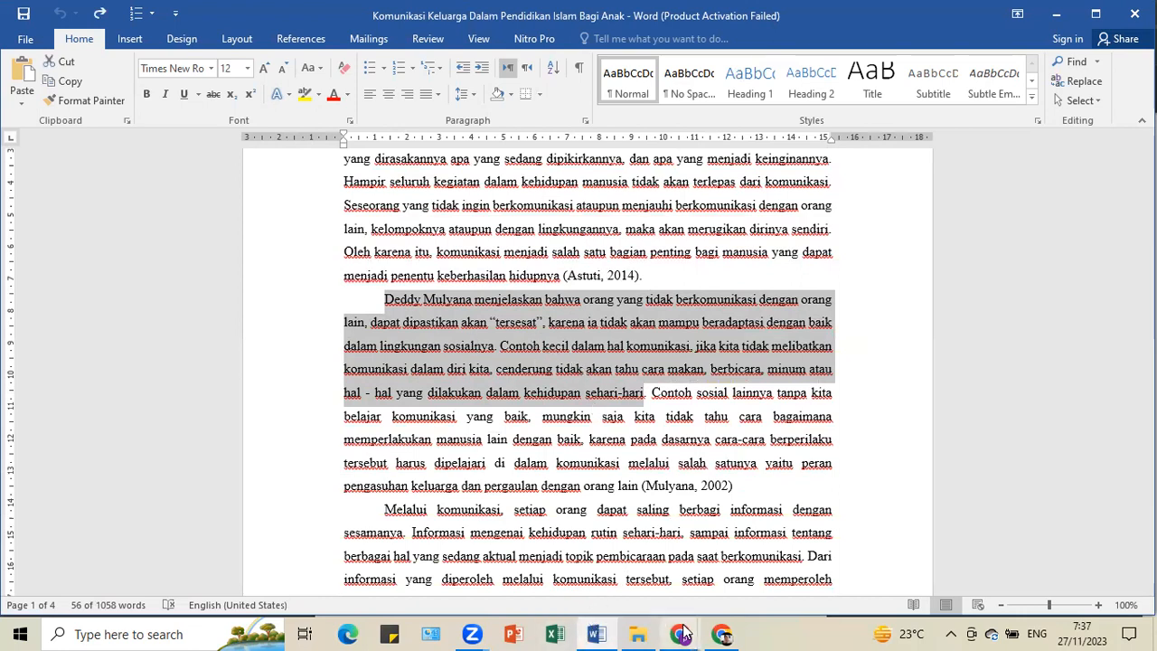
pyautogui.click(748, 598)
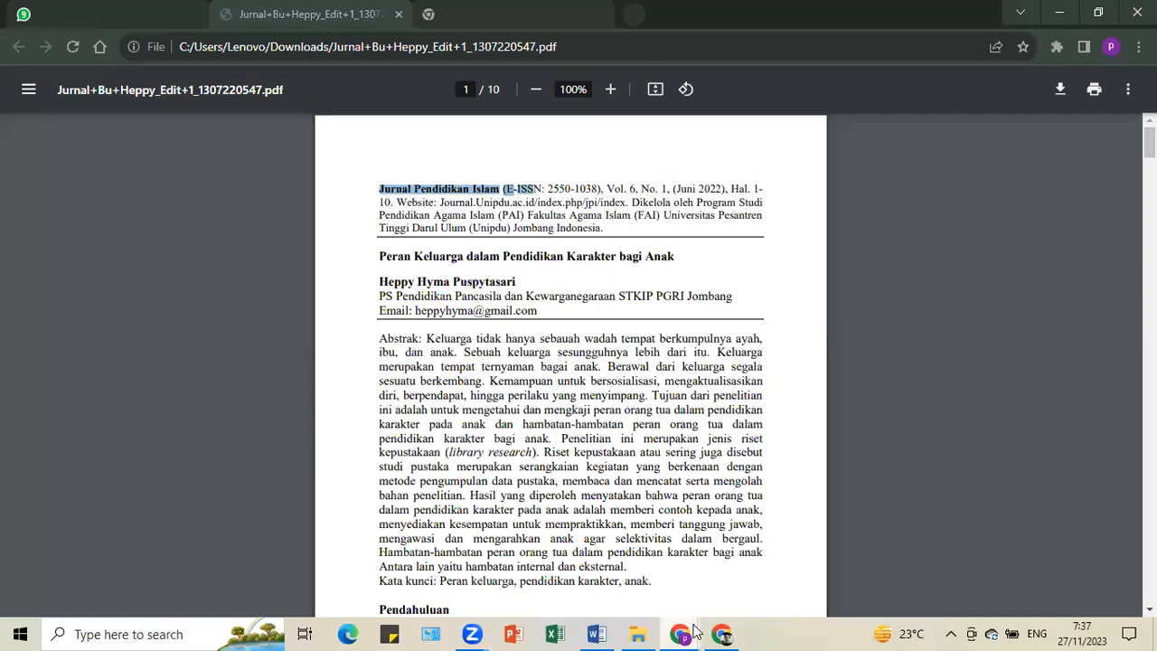
pyautogui.click(597, 633)
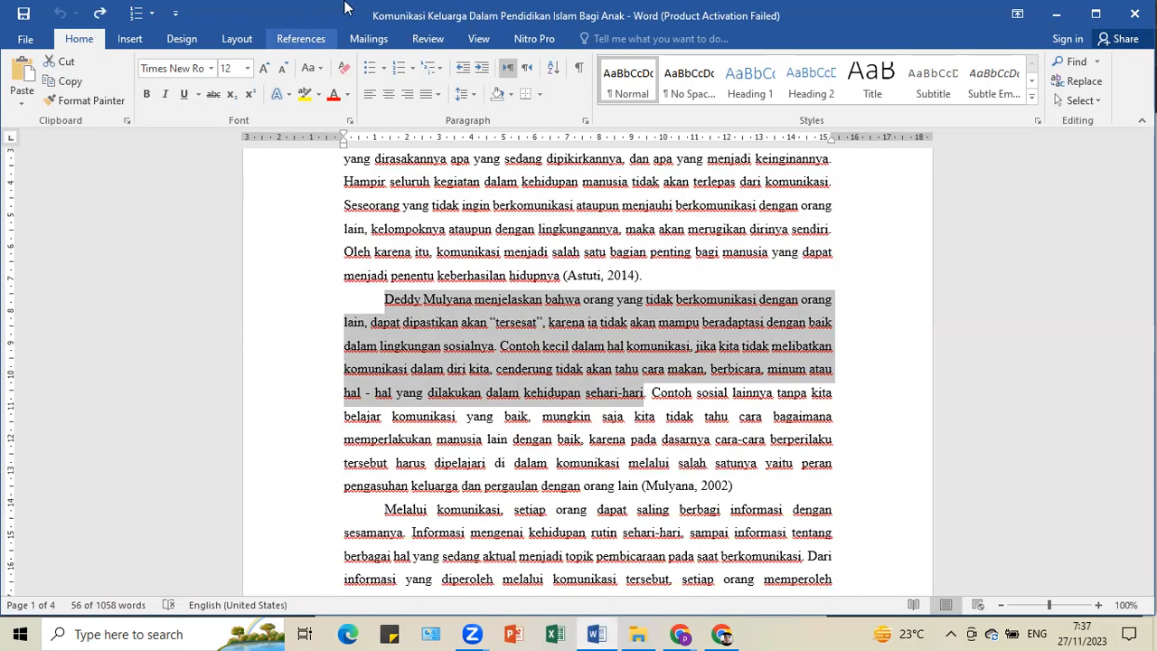
# Add a space after "sehari-hari" in the second paragraph, before the period, as the insertion point for the citation.
pyautogui.click(308, 40)
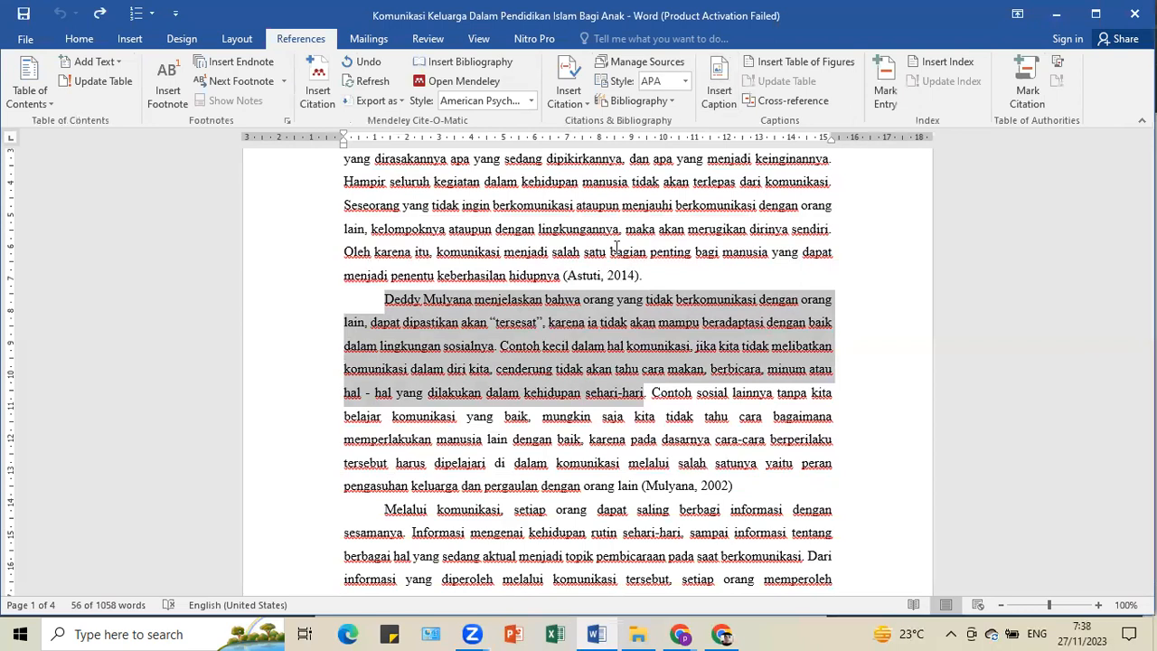
pyautogui.click(645, 393)
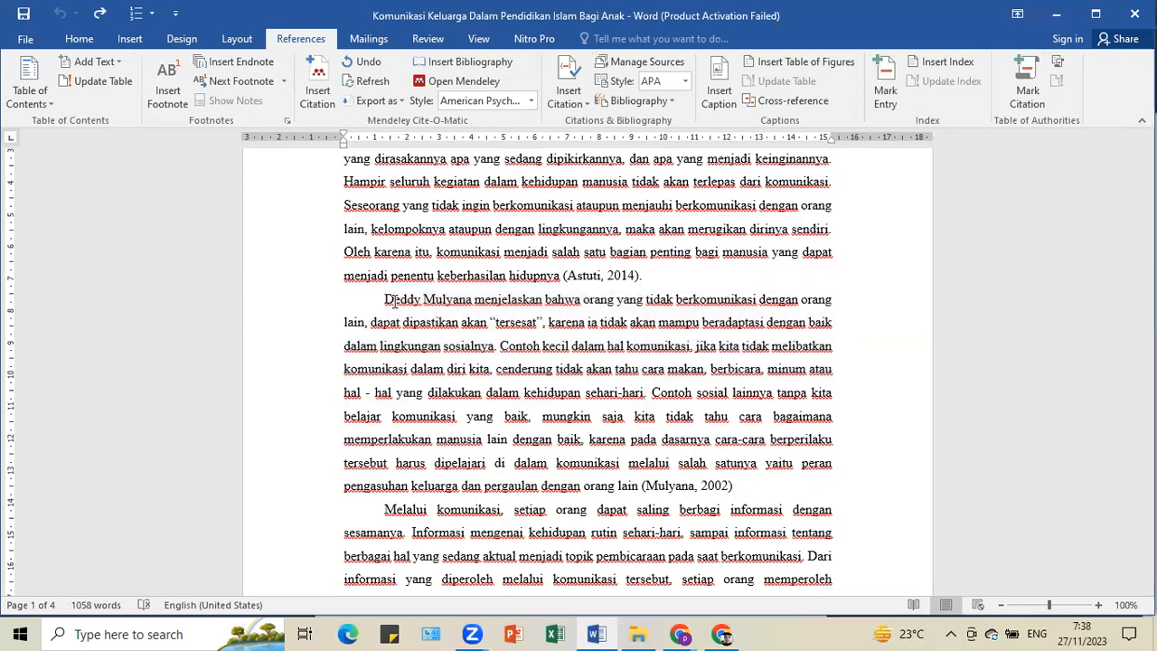
pyautogui.moveTo(382, 299); pyautogui.dragTo(644, 392)
pyautogui.click(644, 394)
pyautogui.doubleClick(643, 398)
pyautogui.click(645, 396)
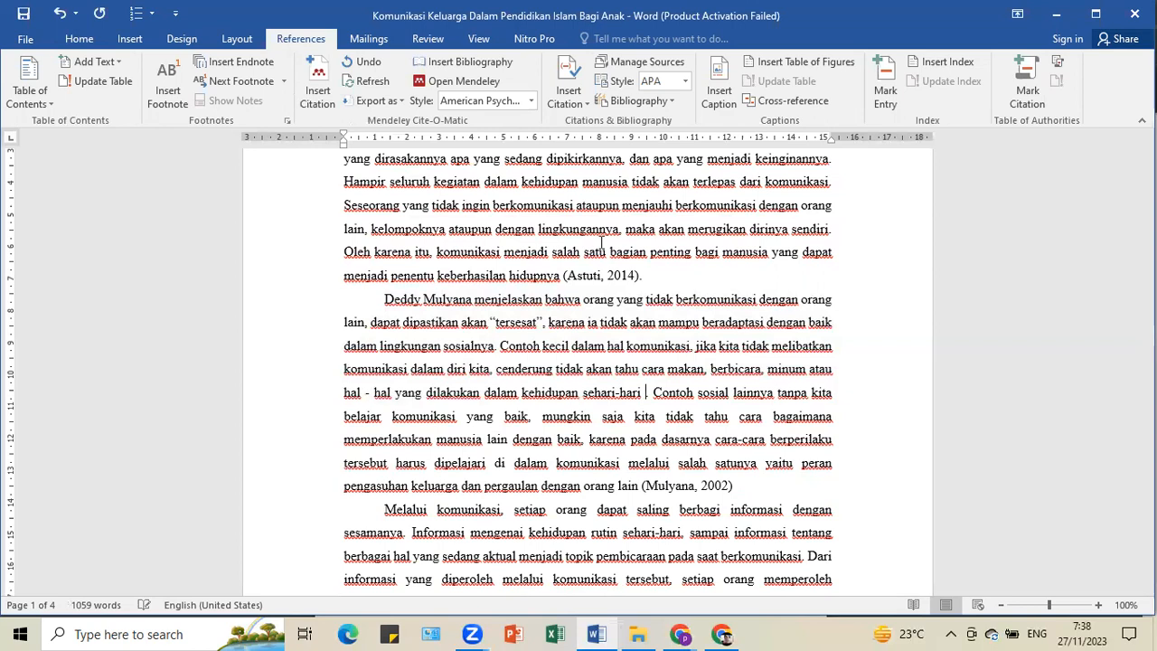
# Start creating a new source for a citation after "sehari-hari", using the APA style.
pyautogui.click(575, 107)
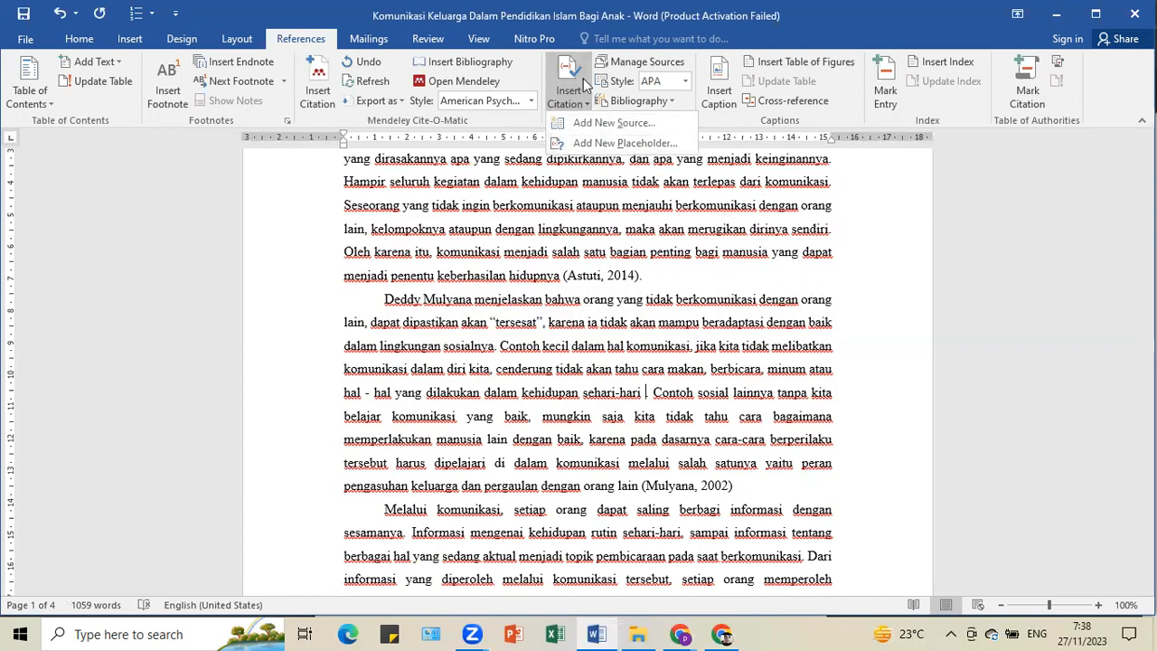
pyautogui.click(595, 126)
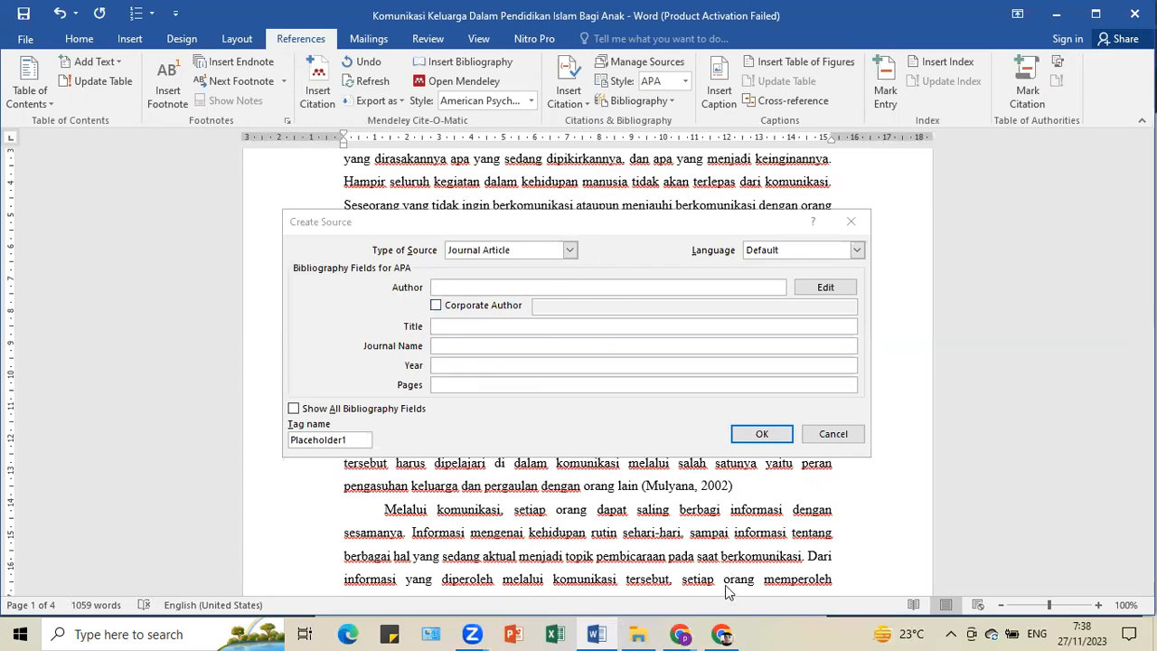
pyautogui.moveTo(691, 630)
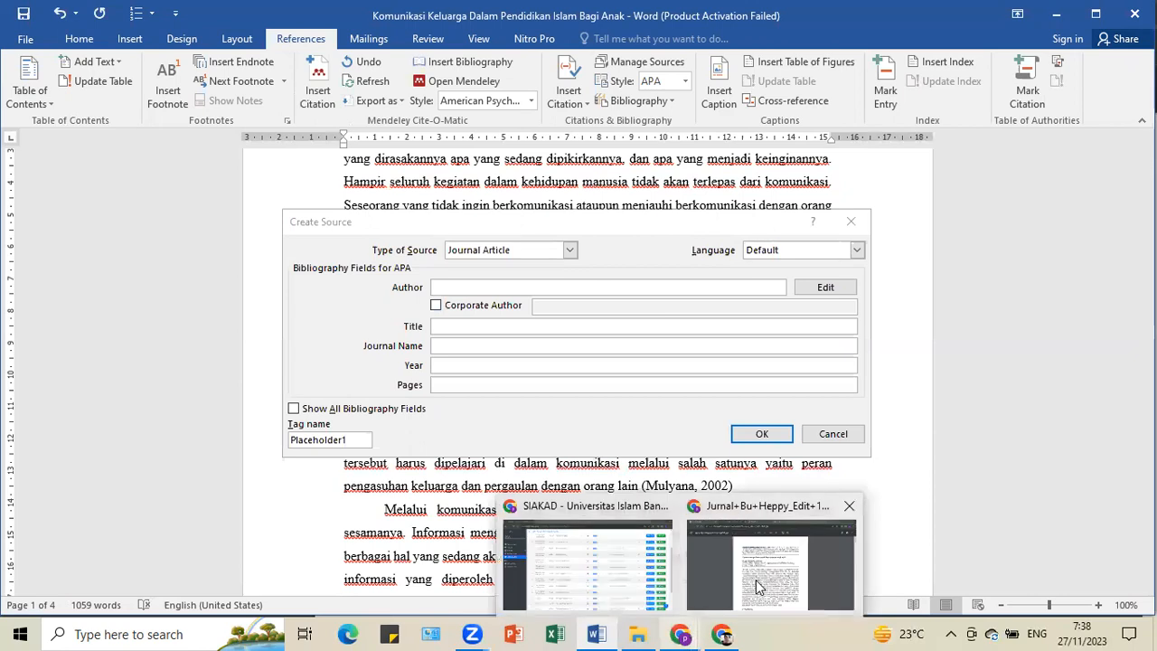
# Preview the bibliography fields of the Book and Book Section source types.
pyautogui.click(565, 252)
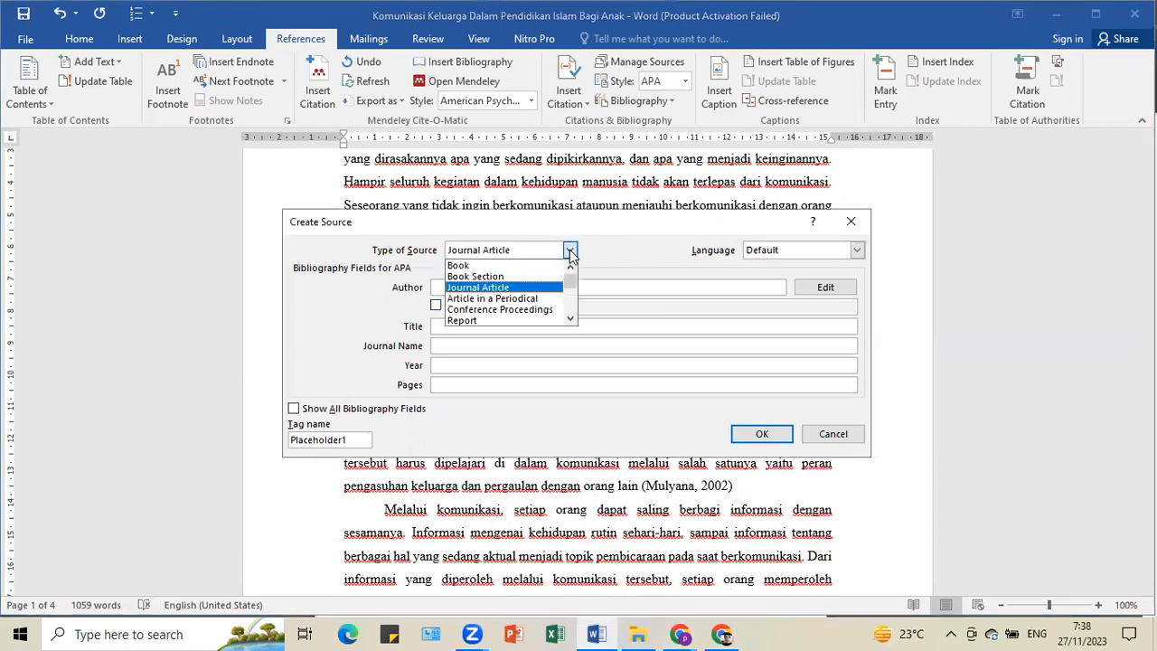
pyautogui.click(508, 266)
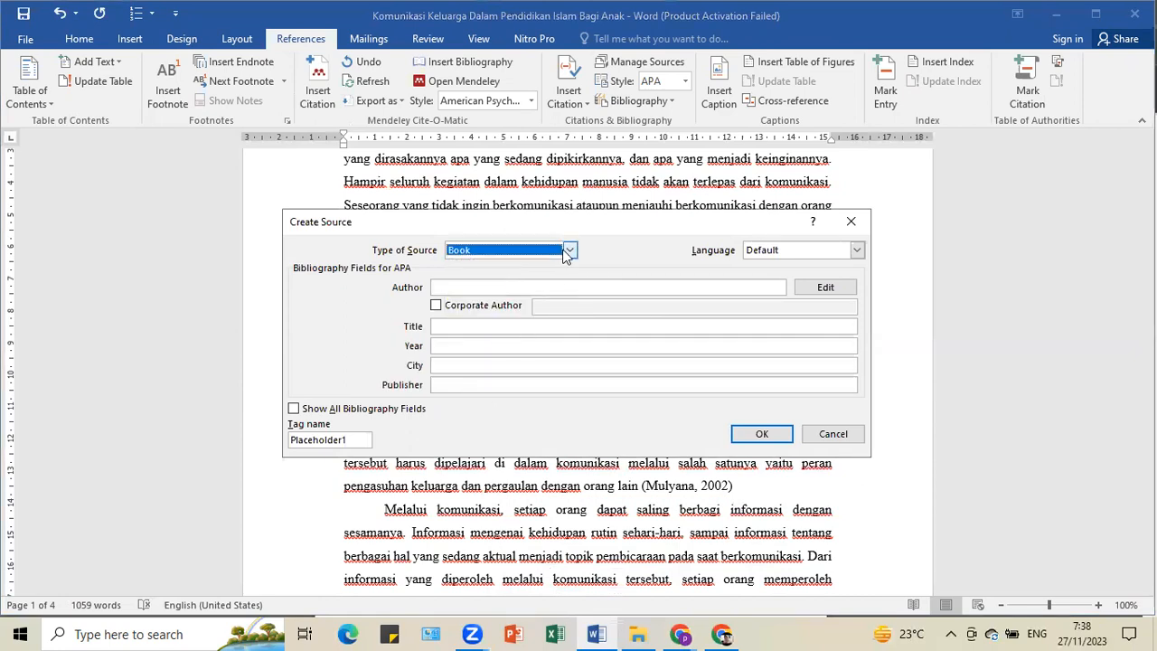
pyautogui.click(564, 253)
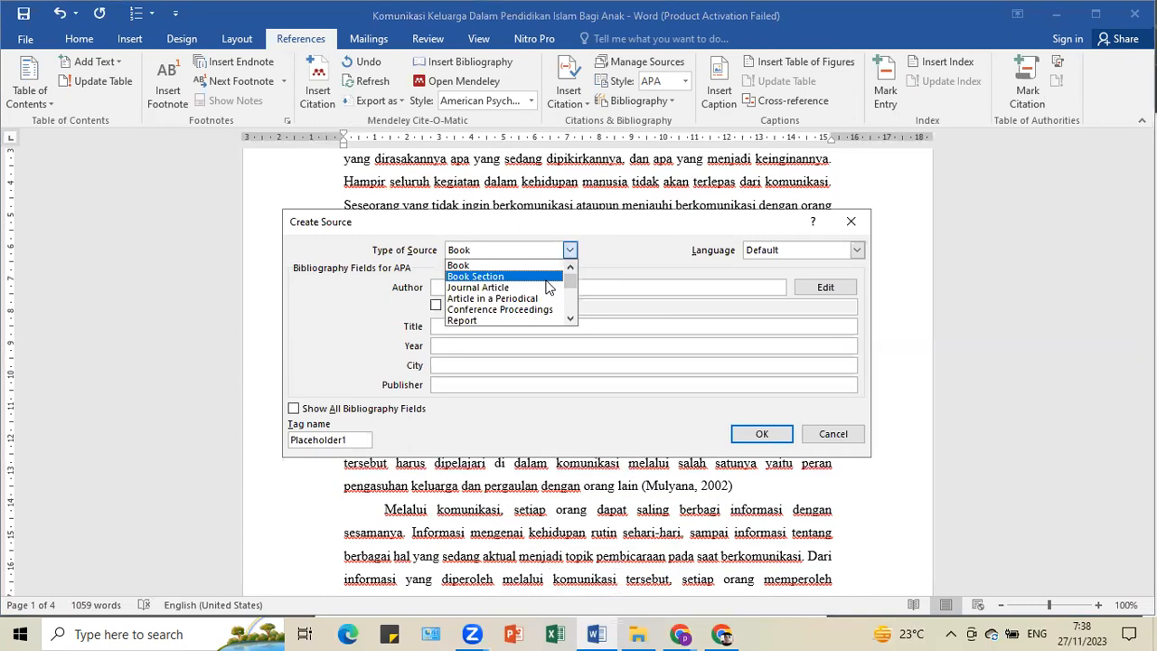
pyautogui.click(546, 277)
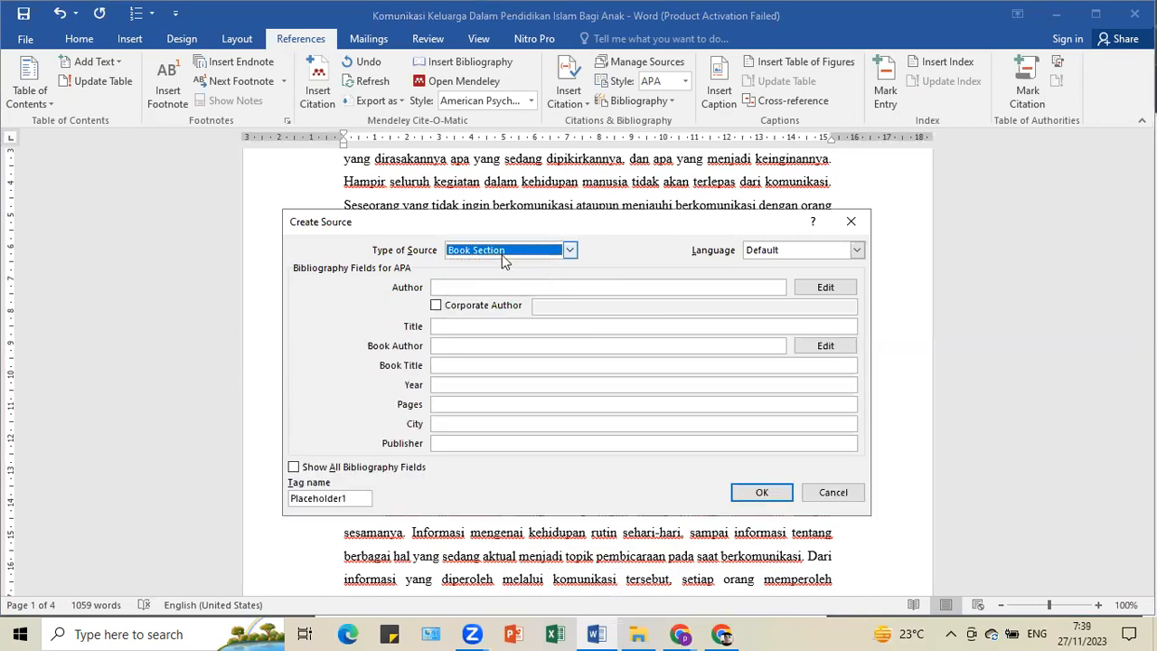
# Browse the available source types and preview the bibliography fields for Film.
pyautogui.click(569, 249)
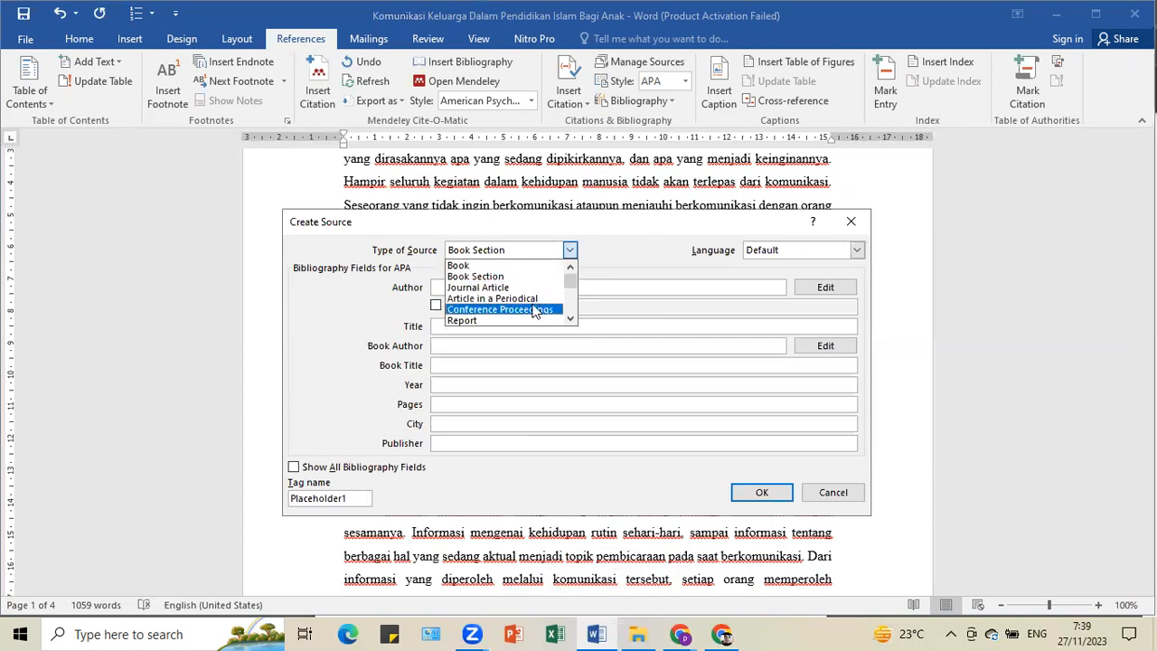
pyautogui.scroll(-1, 533, 310)
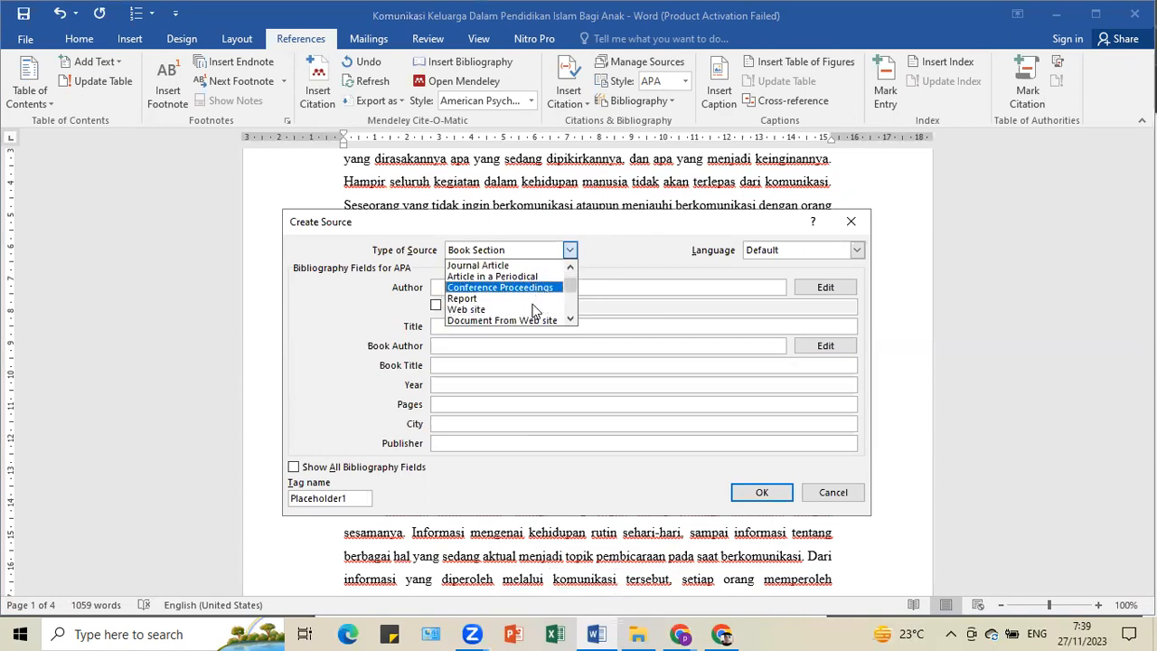
pyautogui.scroll(-1, 533, 301)
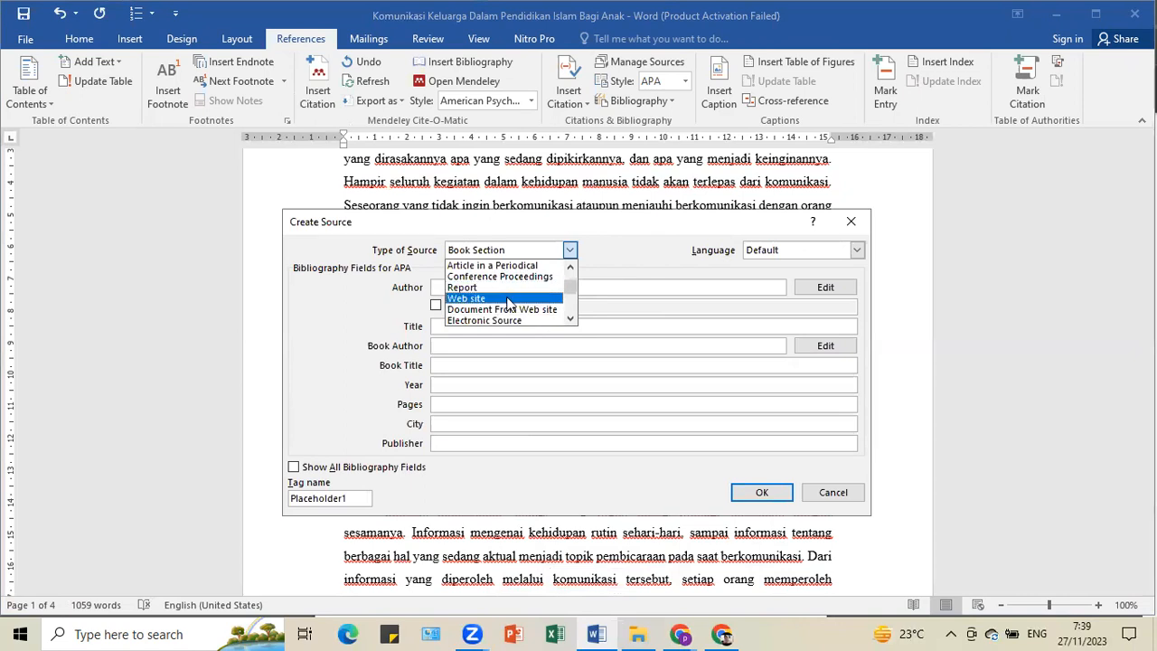
pyautogui.scroll(-2, 510, 306)
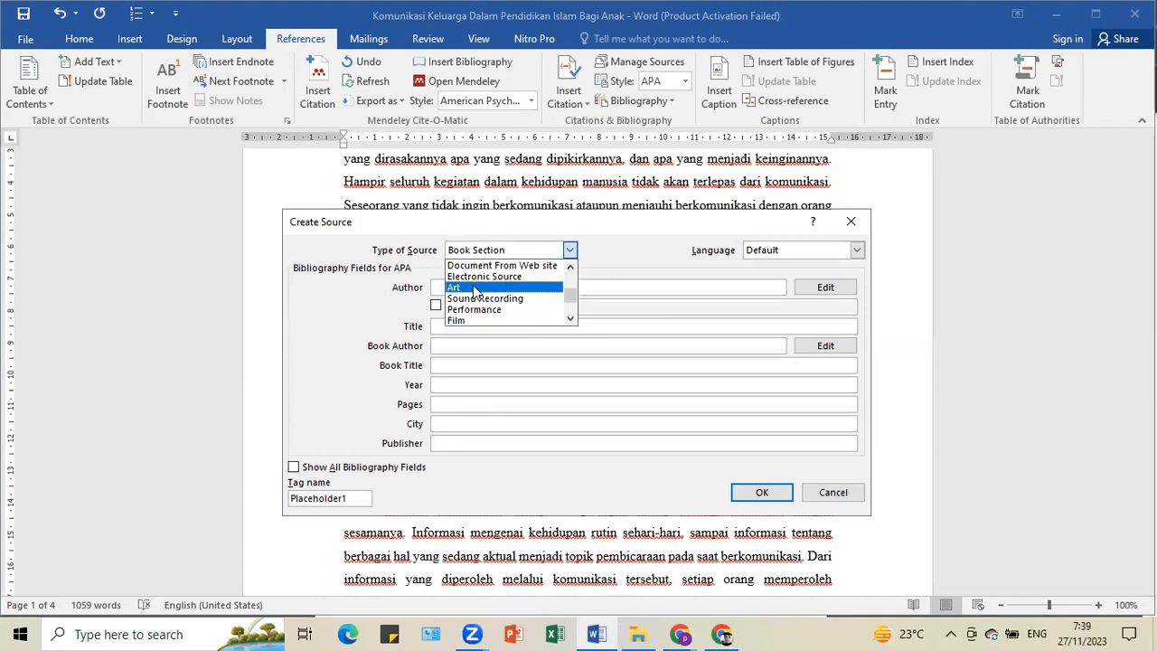
pyautogui.scroll(-1, 493, 303)
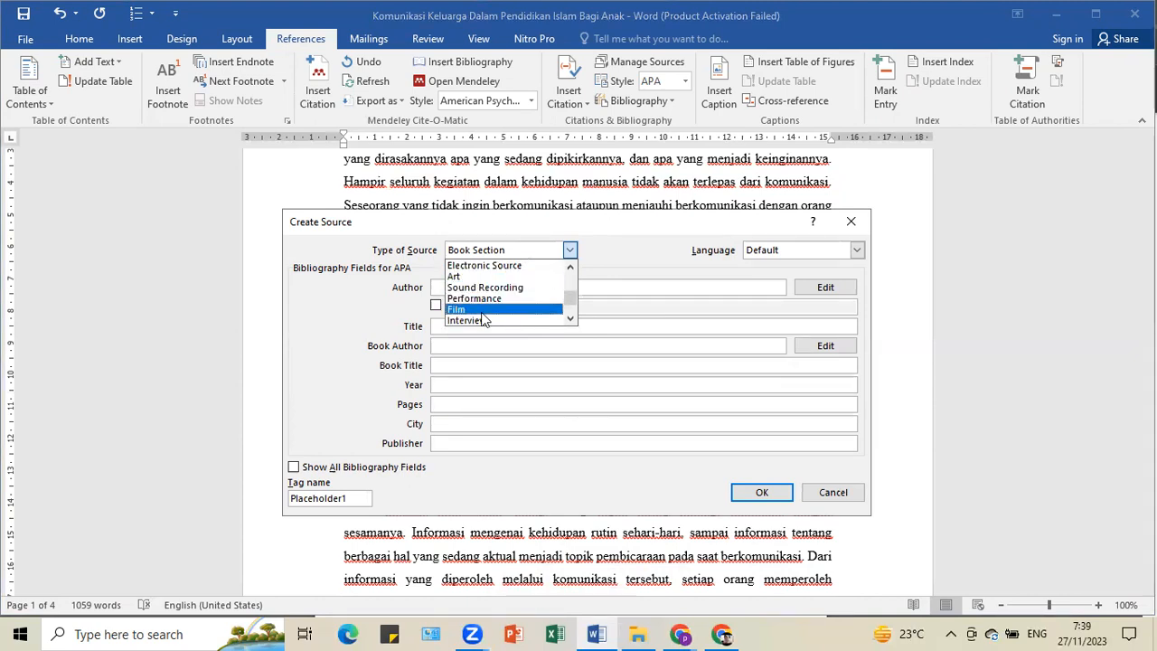
pyautogui.click(483, 310)
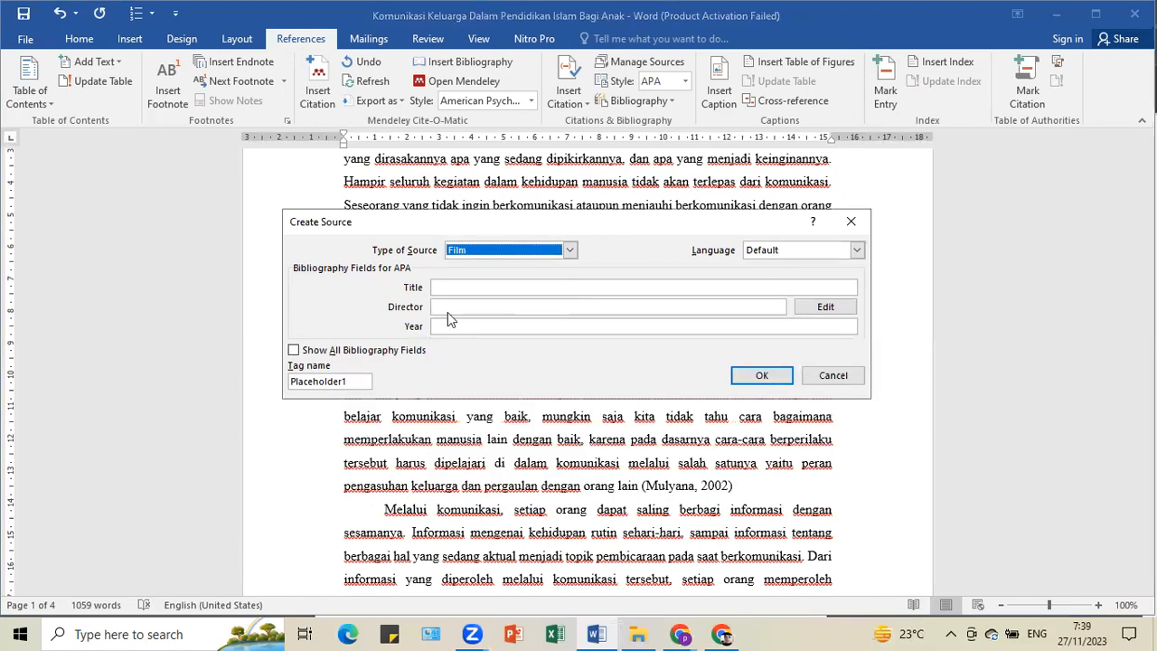
# Set the new source's type to Journal Article.
pyautogui.click(568, 251)
pyautogui.scroll(2, 488, 310)
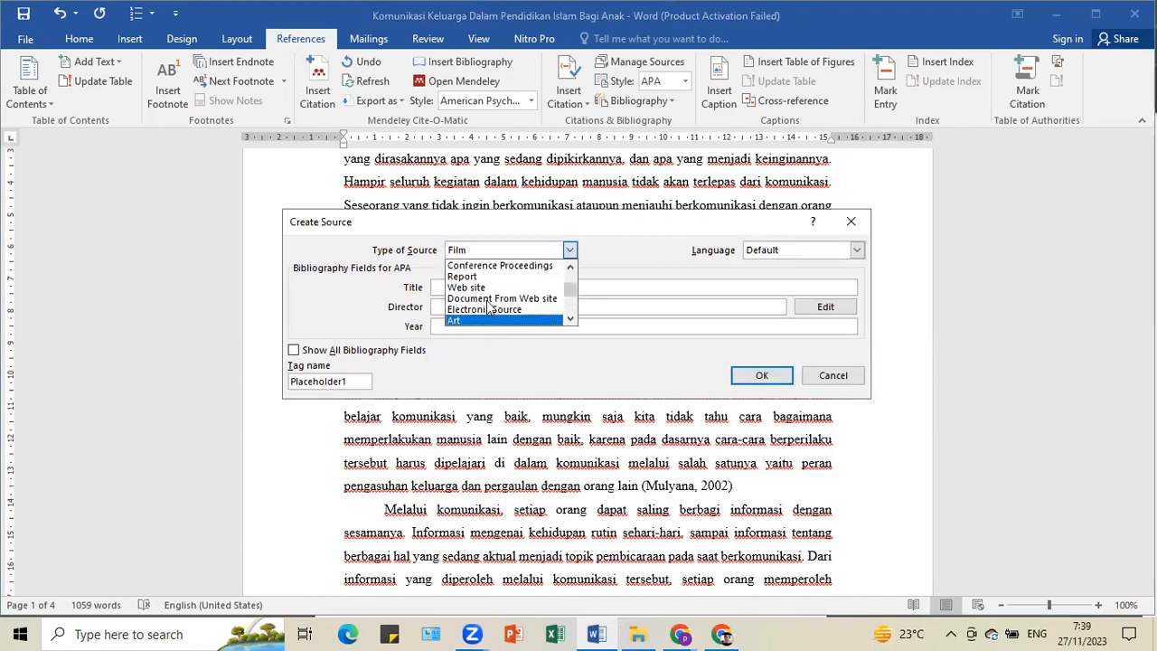
pyautogui.scroll(2, 490, 310)
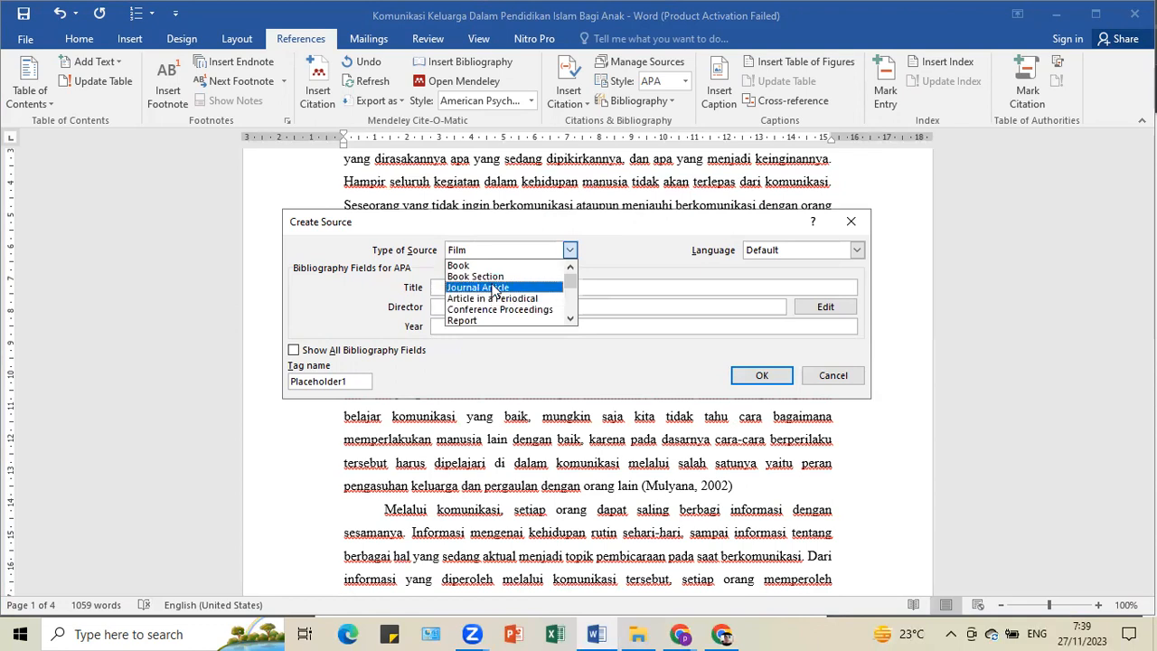
pyautogui.click(495, 288)
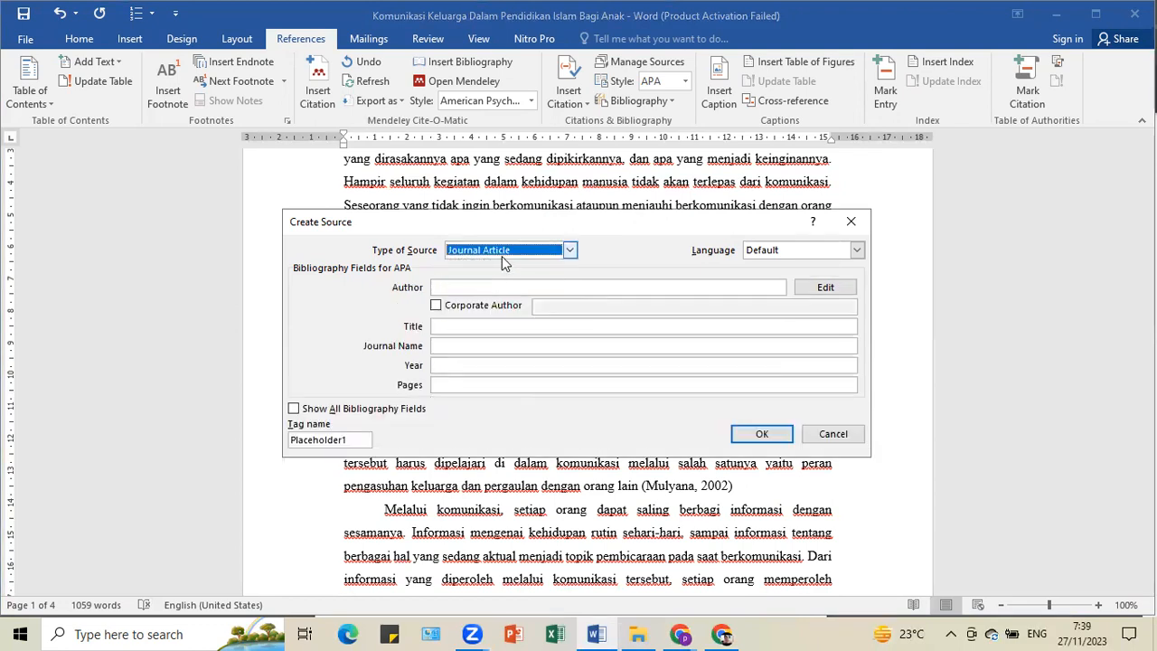
# Copy the author's full name from the journal PDF in Chrome into the source's Author field in Word.
pyautogui.click(530, 288)
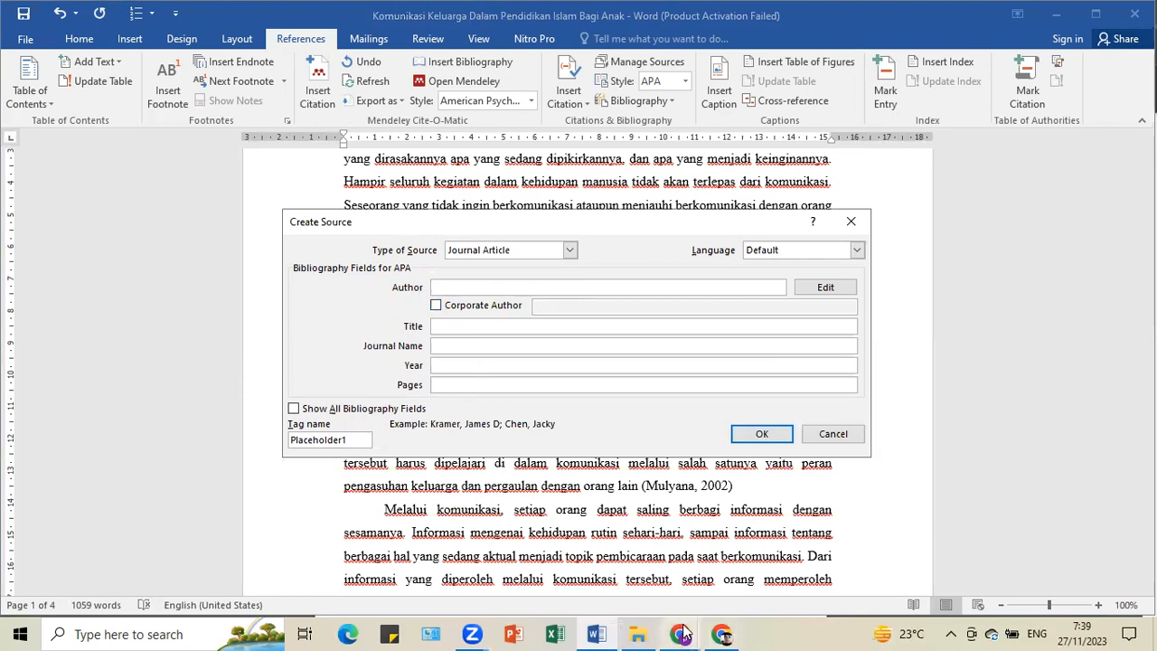
pyautogui.moveTo(681, 635)
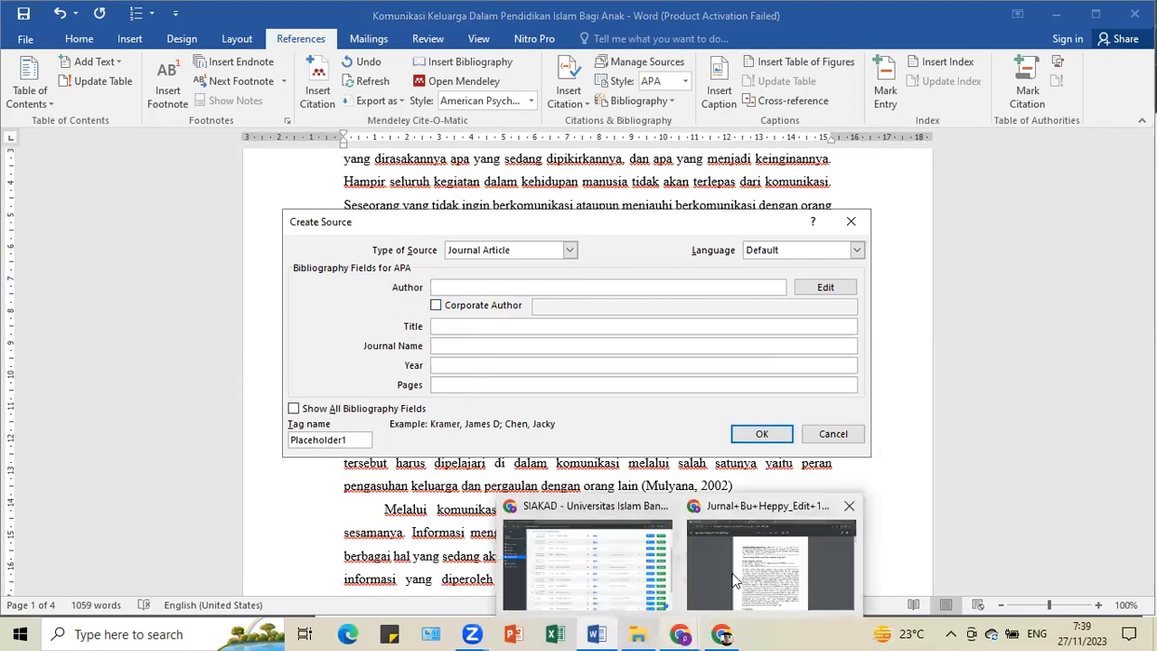
pyautogui.click(735, 578)
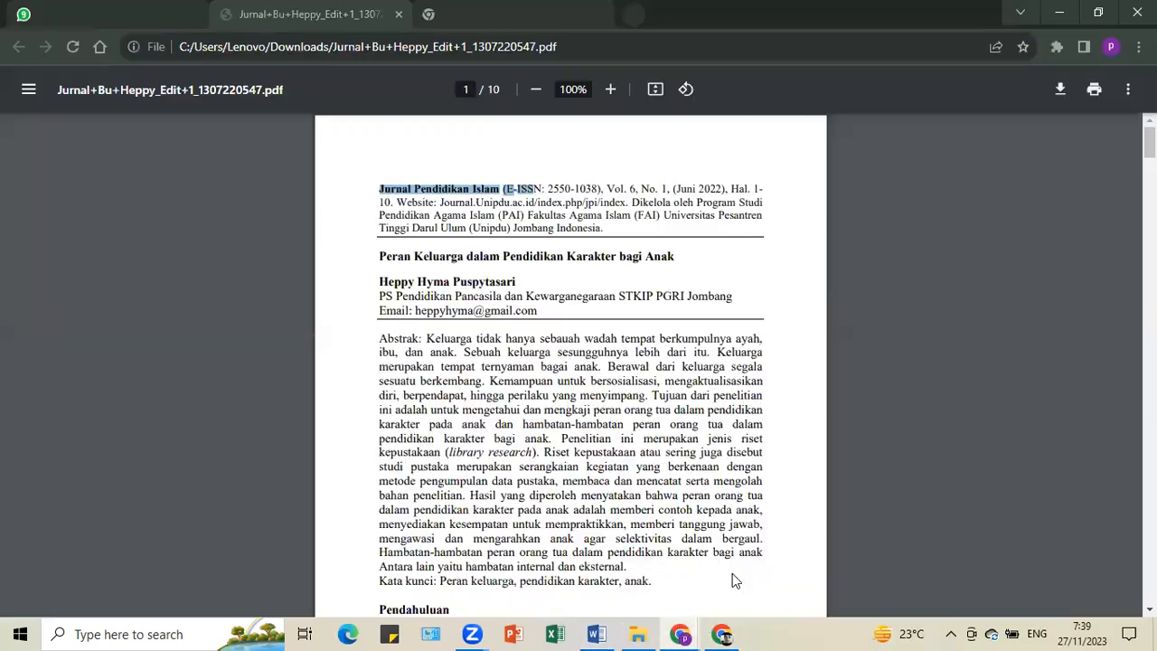
pyautogui.click(521, 285)
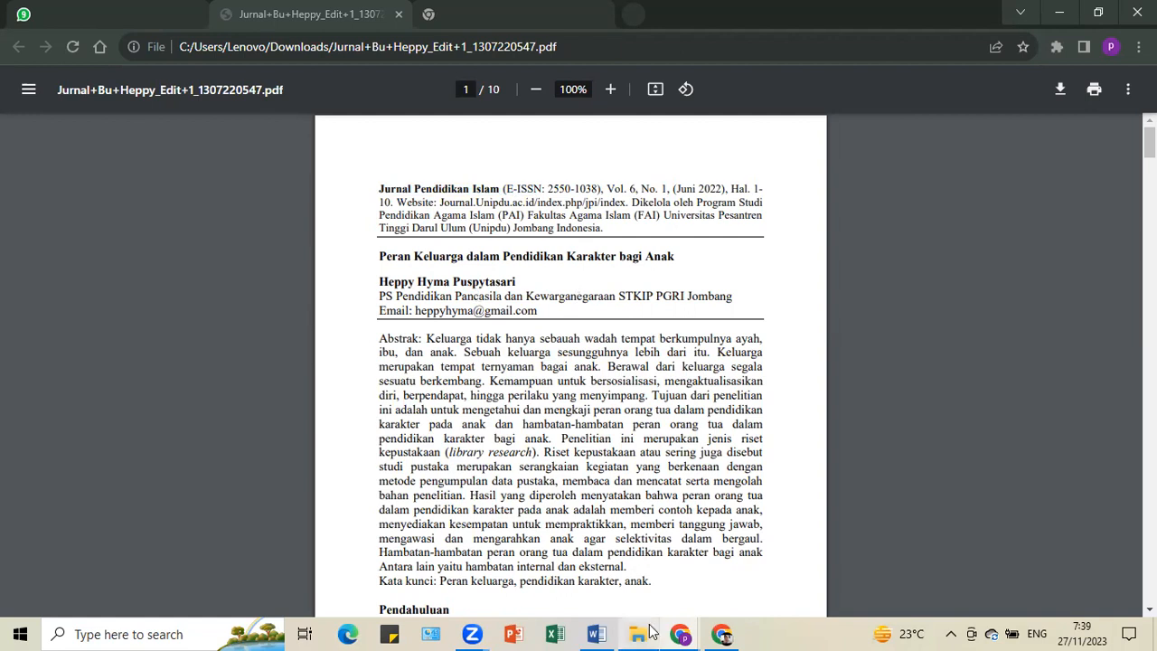
pyautogui.moveTo(379, 281); pyautogui.dragTo(523, 285)
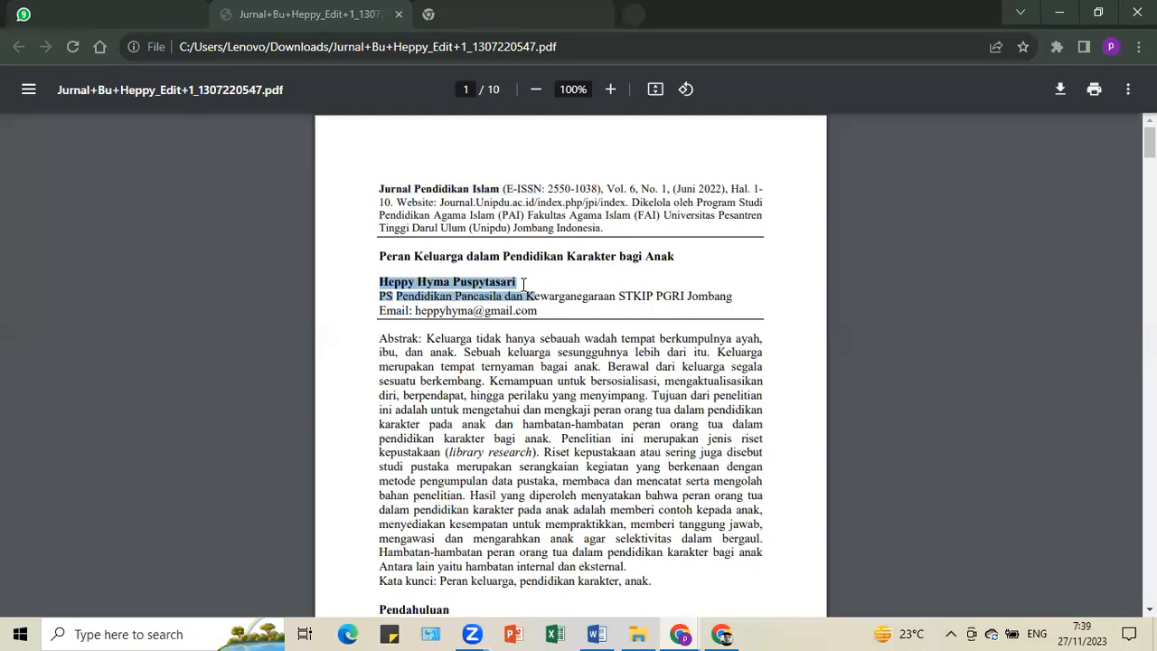
pyautogui.click(494, 286)
pyautogui.moveTo(381, 286); pyautogui.dragTo(517, 285)
pyautogui.rightClick(519, 298)
pyautogui.click(533, 296)
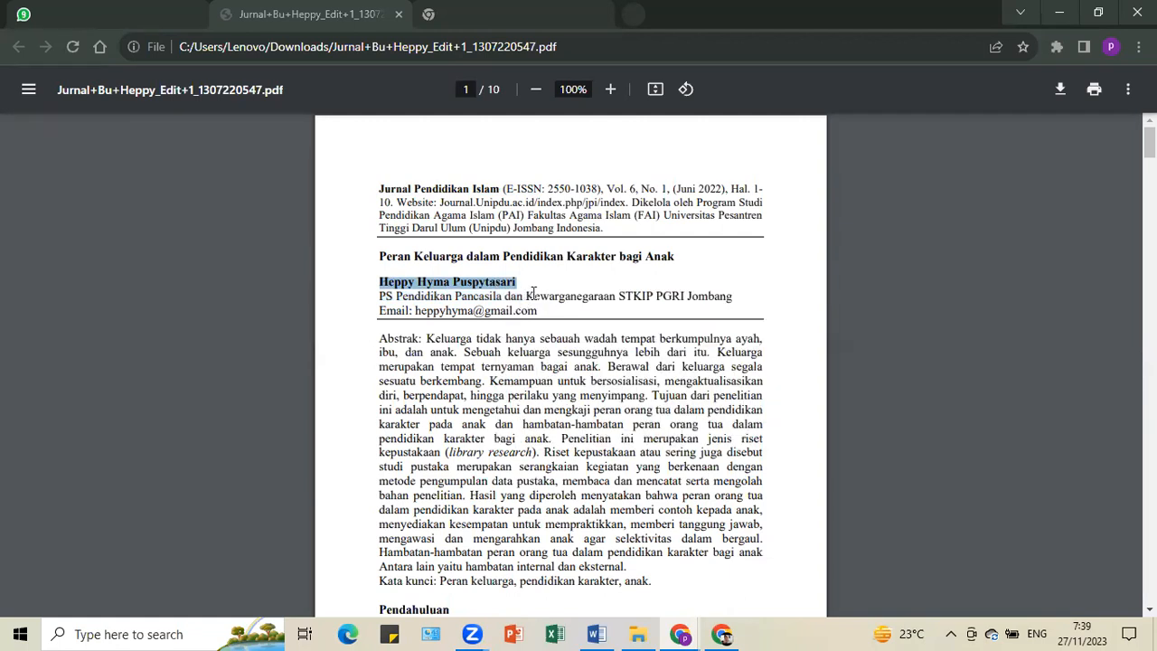
pyautogui.click(608, 633)
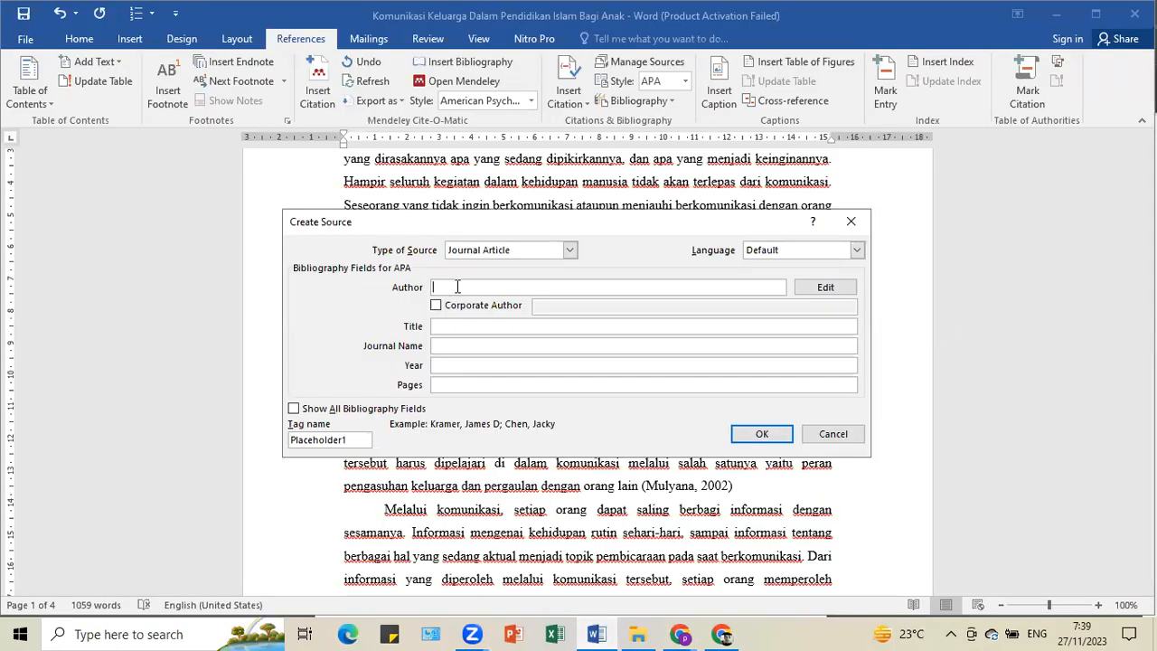
pyautogui.hotkey('ctrl', 'v')
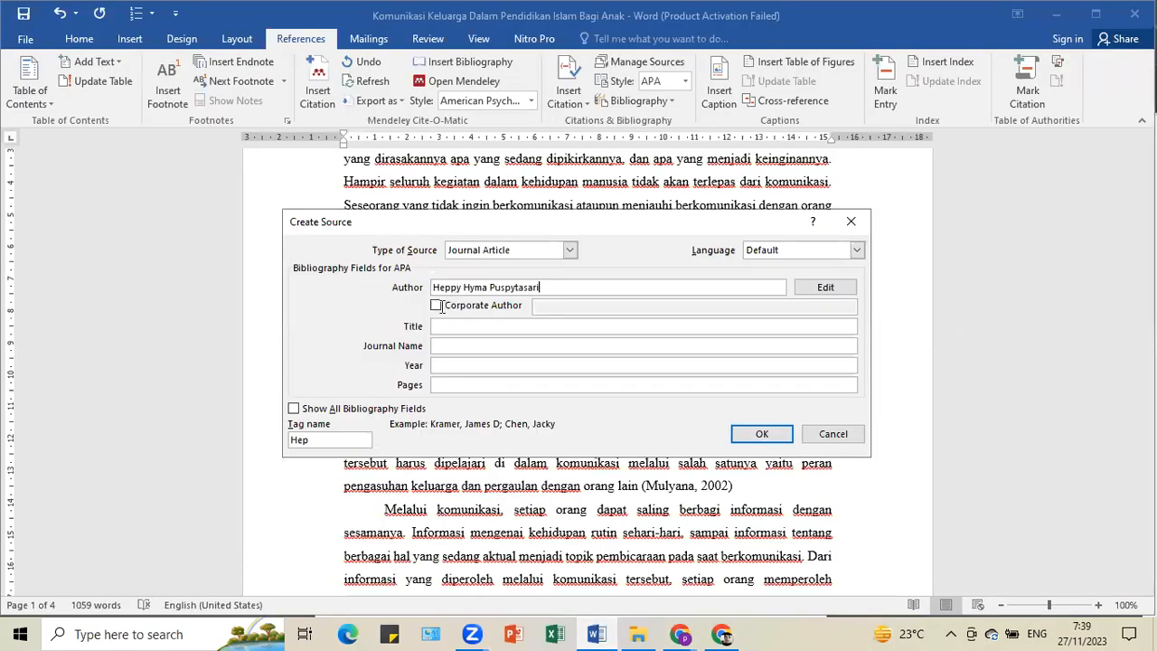
pyautogui.press('Tab')
# Copy the article title "Peran Keluarga dalam Pendidikan Karakter bagi Anak" from the PDF in Chrome into the source's Title field in Word.
pyautogui.click(684, 633)
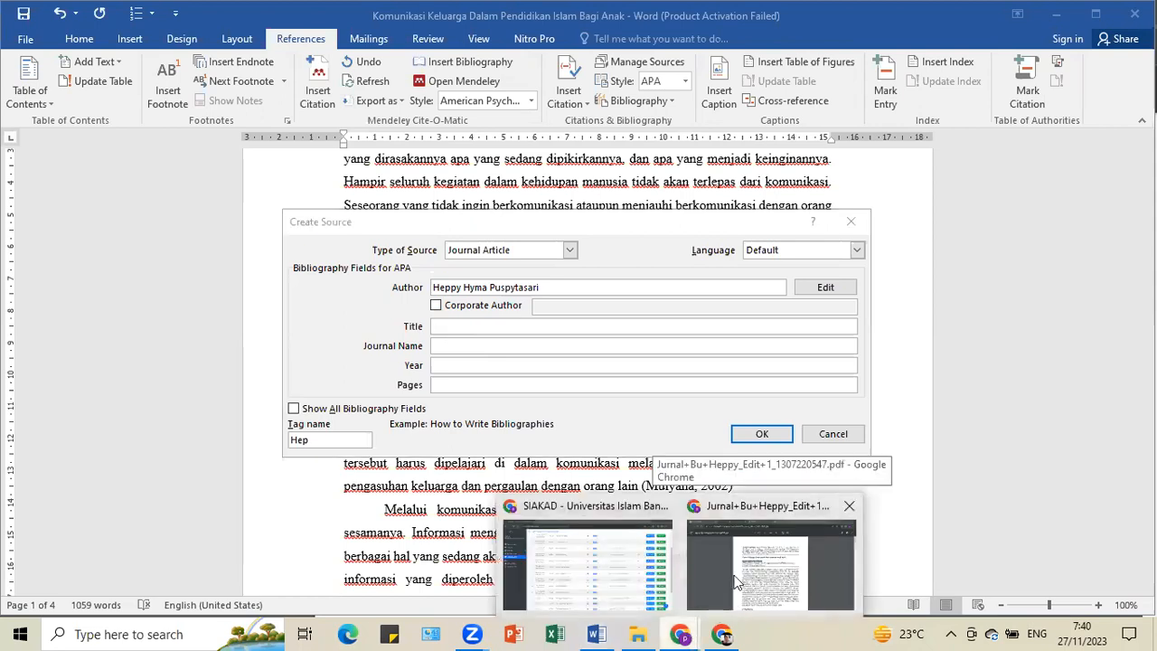
pyautogui.click(737, 583)
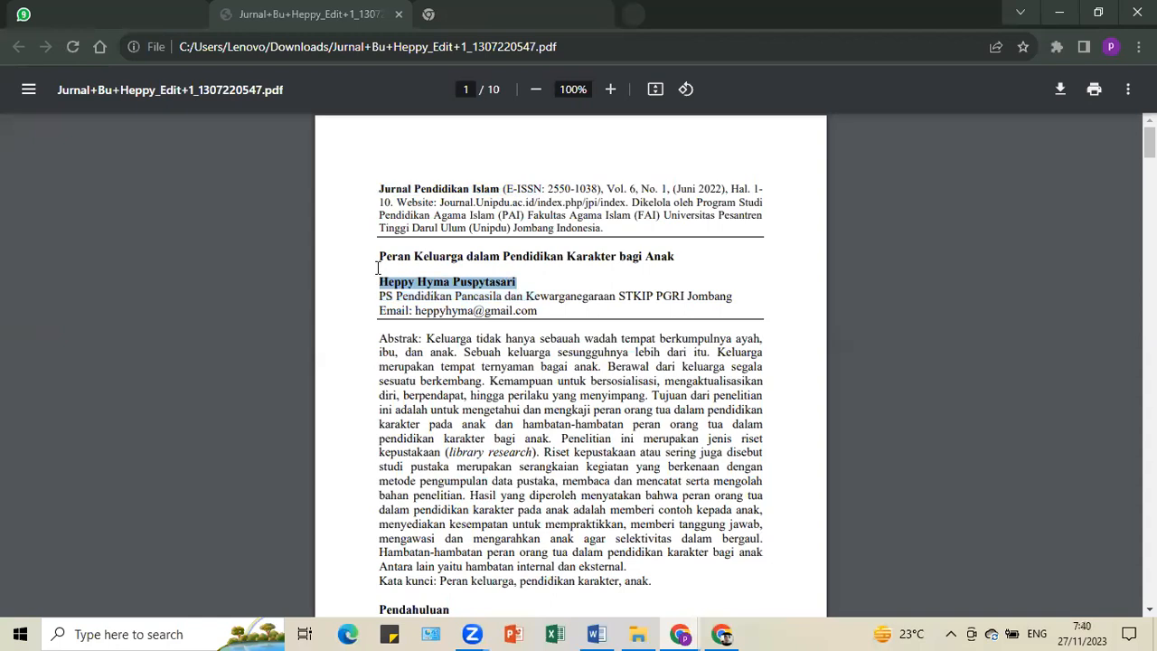
pyautogui.moveTo(377, 264); pyautogui.dragTo(678, 257)
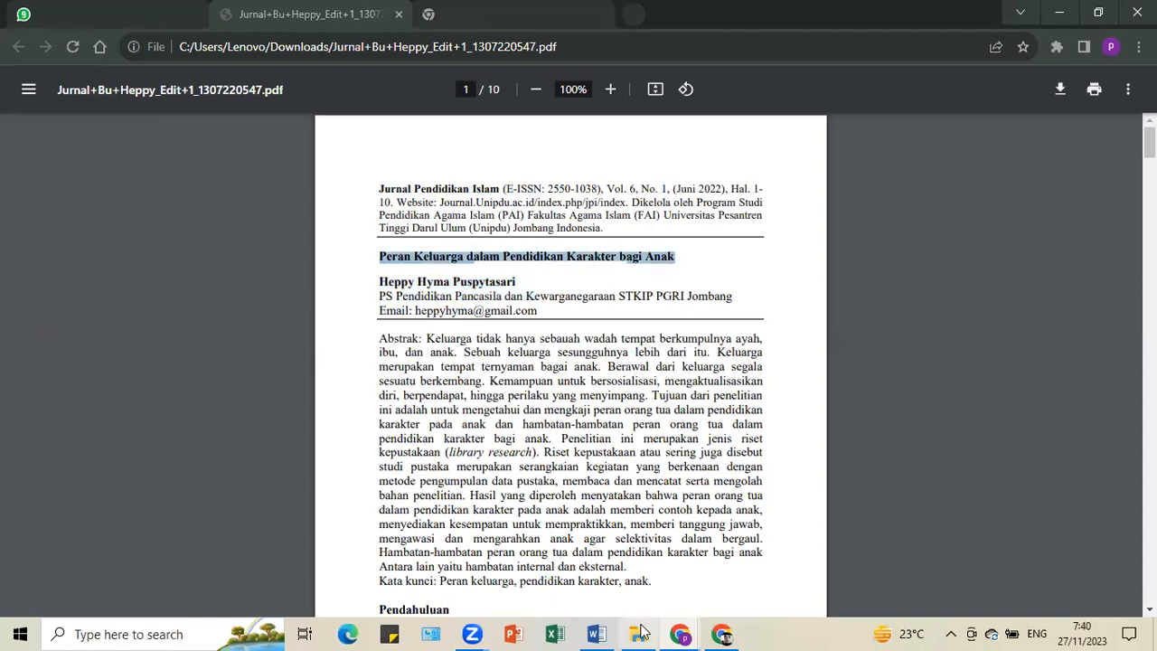
pyautogui.click(604, 633)
pyautogui.click(504, 327)
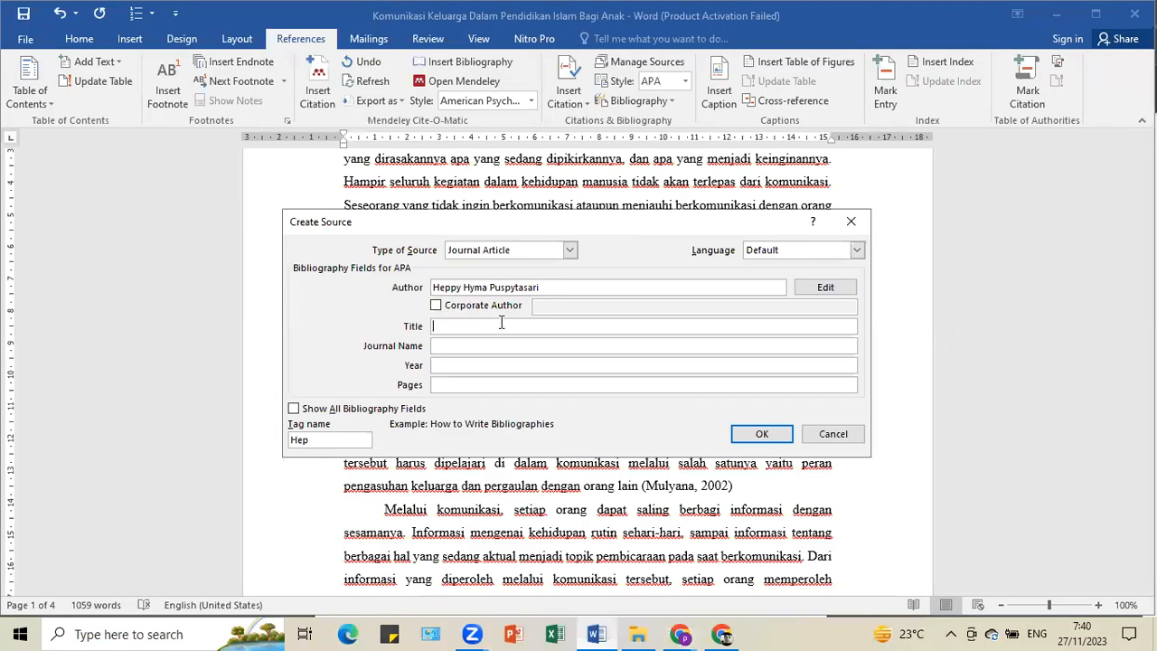
pyautogui.hotkey('ctrl', 'v')
# Copy the journal name "Jurnal Pendidikan Islam" from the PDF header in Chrome into the Journal Name field in Word.
pyautogui.click(617, 348)
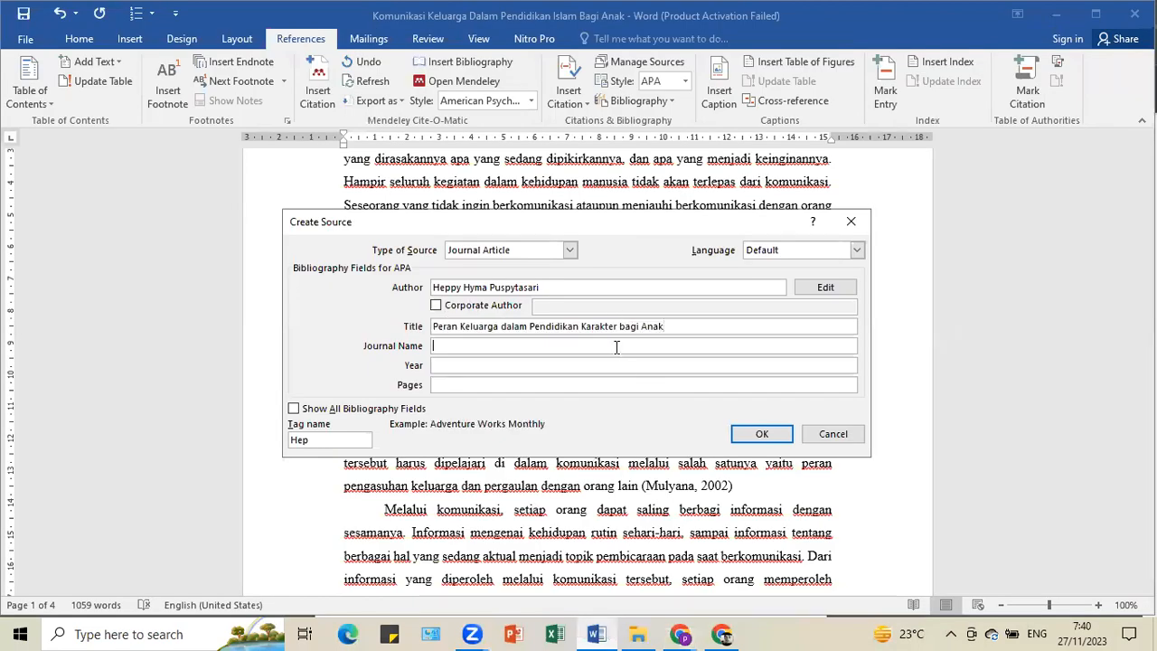
pyautogui.hotkey('alt', 'Tab')
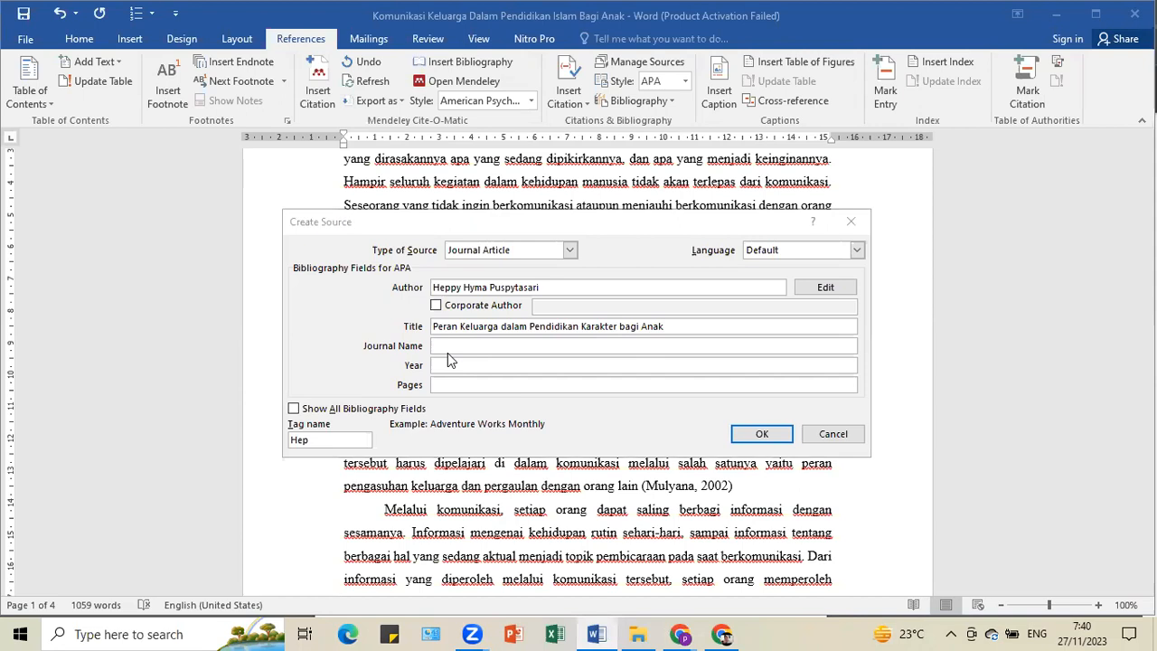
pyautogui.click(680, 634)
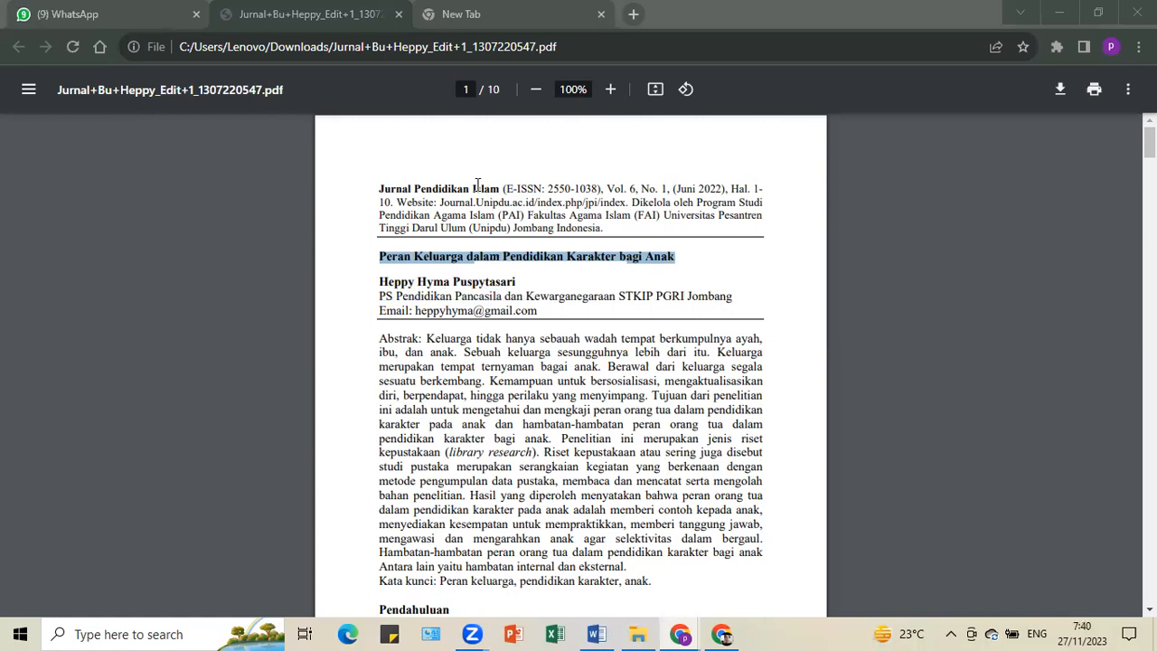
pyautogui.moveTo(478, 185); pyautogui.dragTo(496, 184)
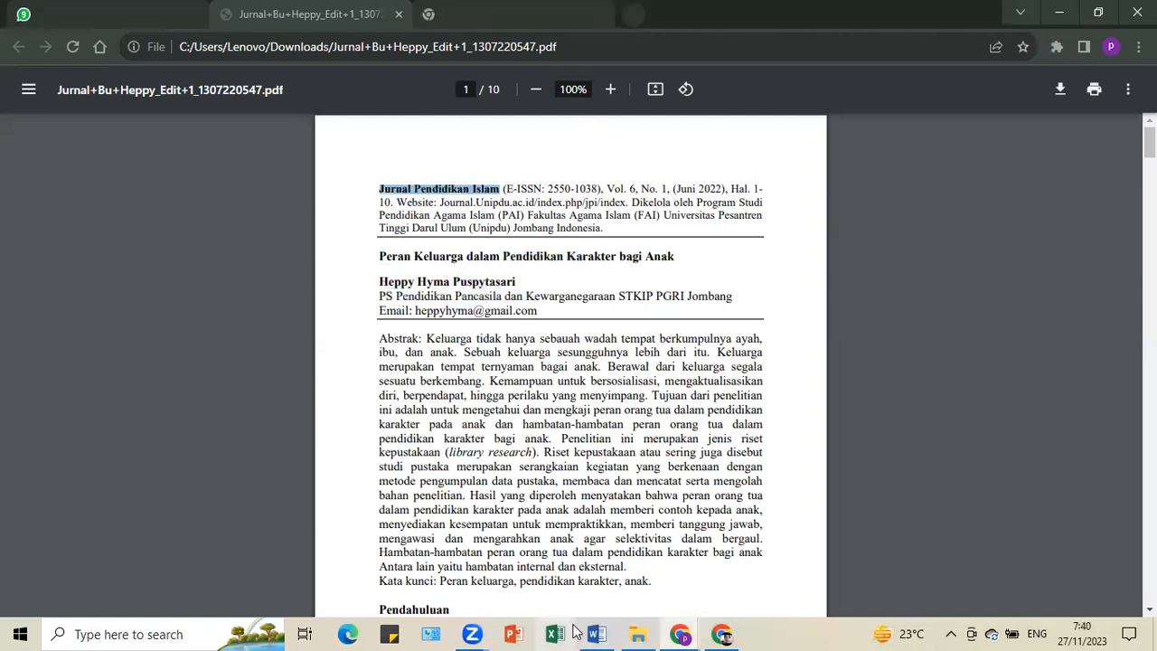
pyautogui.hotkey('alt', 'Tab')
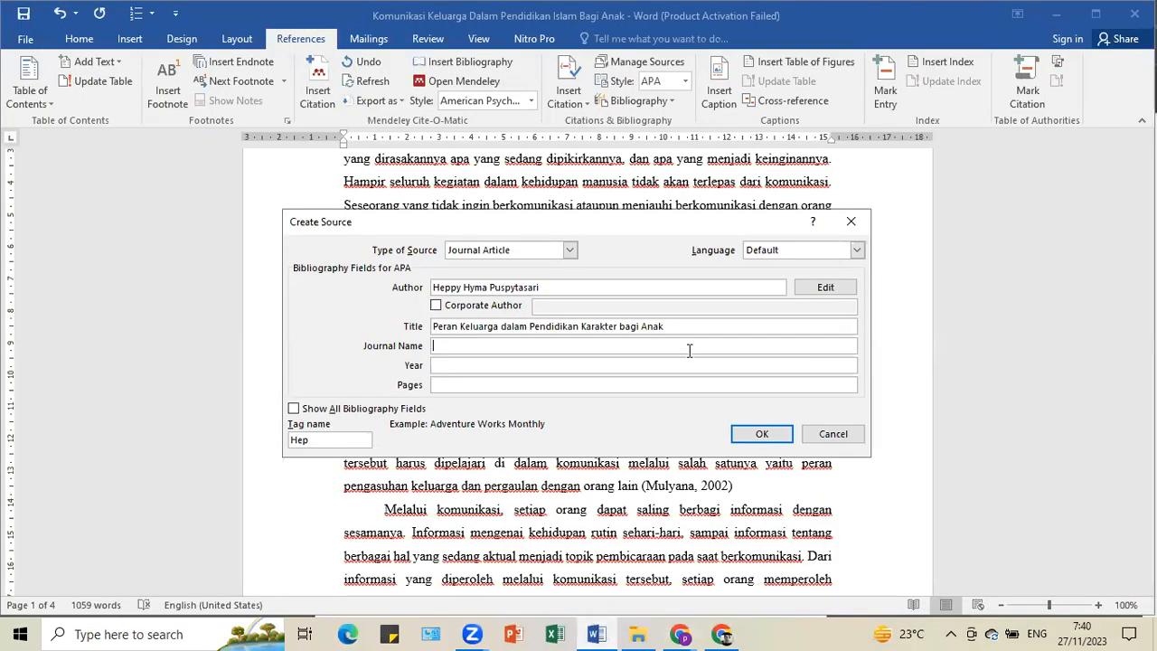
pyautogui.hotkey('ctrl', 'v')
# Look up the publication year in the PDF header and set the source's Year to 2022.
pyautogui.press('Tab')
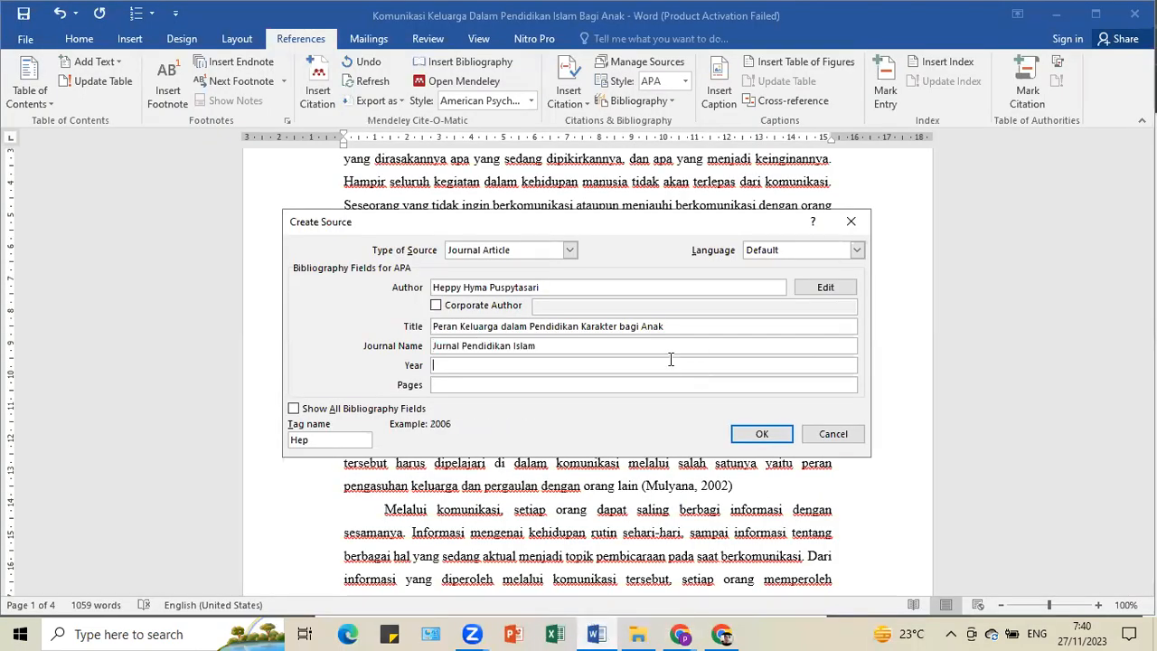
pyautogui.hotkey('alt', 'Tab')
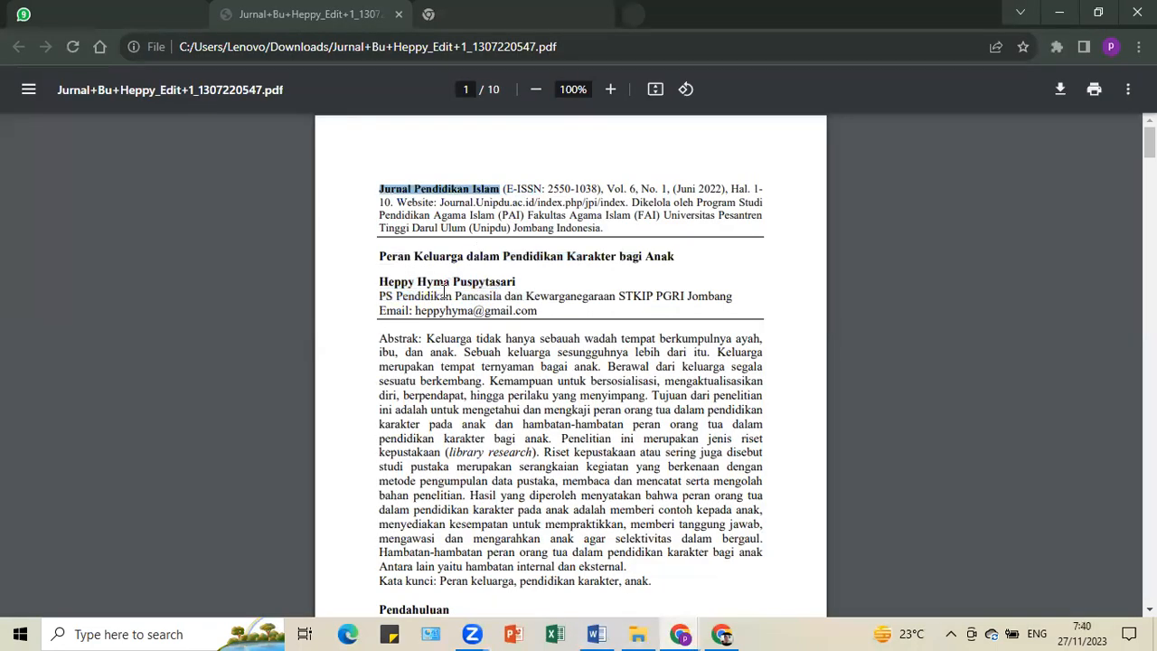
pyautogui.click(698, 194)
pyautogui.doubleClick(724, 191)
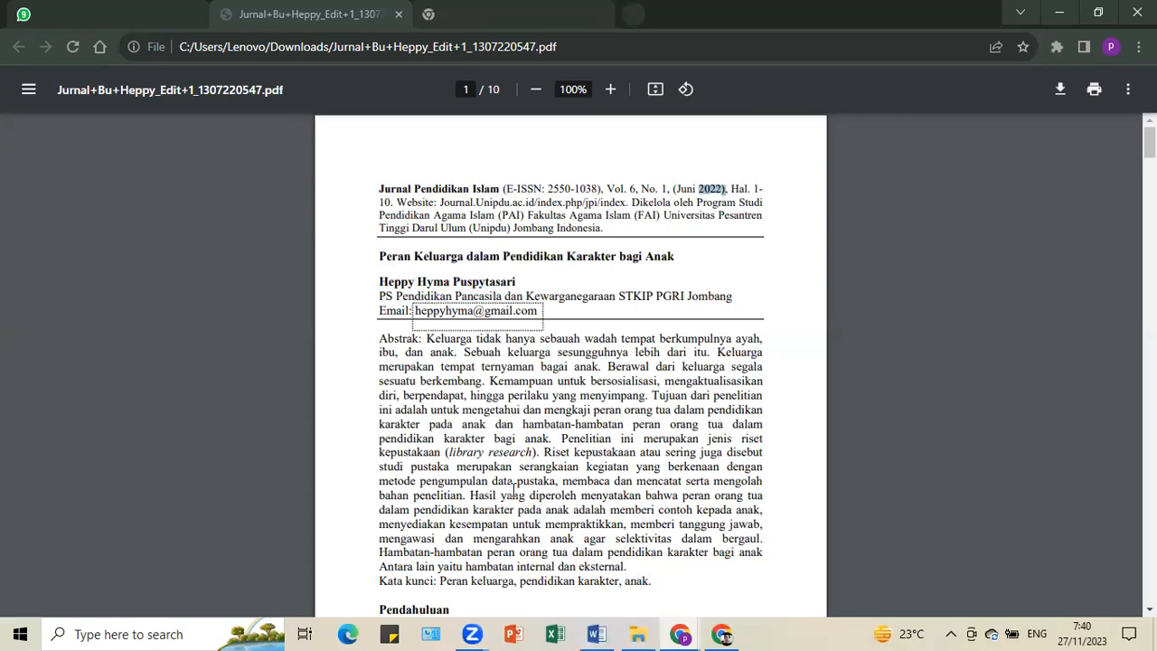
pyautogui.hotkey('alt', 'Tab')
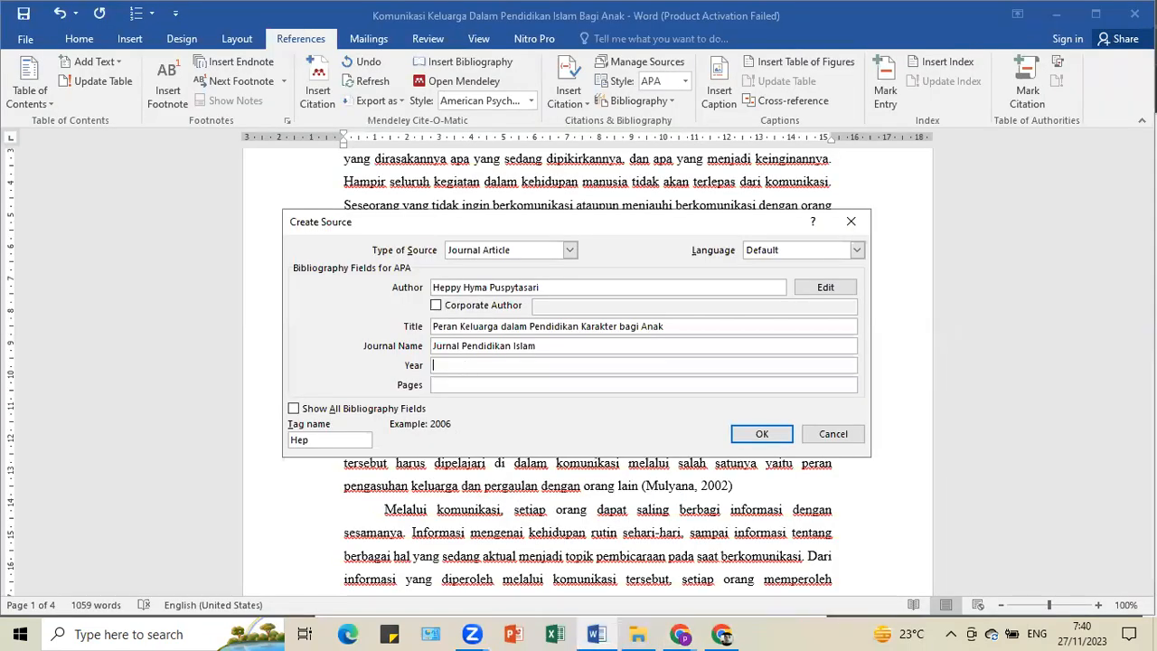
pyautogui.write('2022')
# Take the page range from the PDF header, set Pages to 1-10, and save the new source to insert its citation.
pyautogui.hotkey('alt', 'Tab')
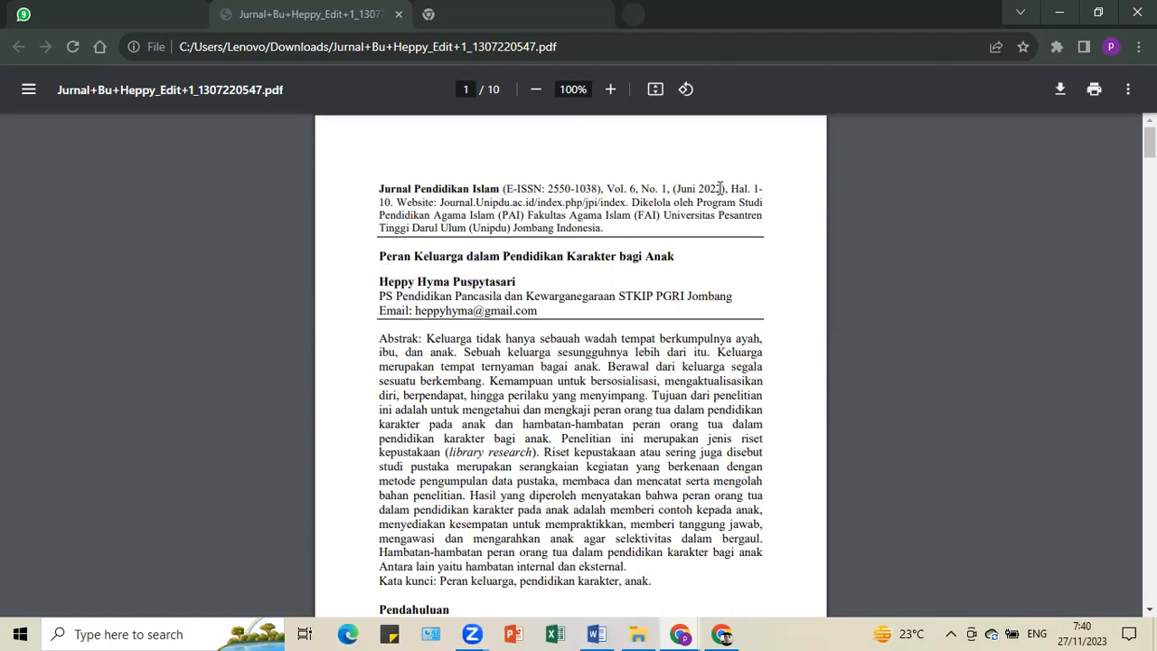
pyautogui.moveTo(735, 188); pyautogui.dragTo(390, 207)
pyautogui.hotkey('alt', 'Tab')
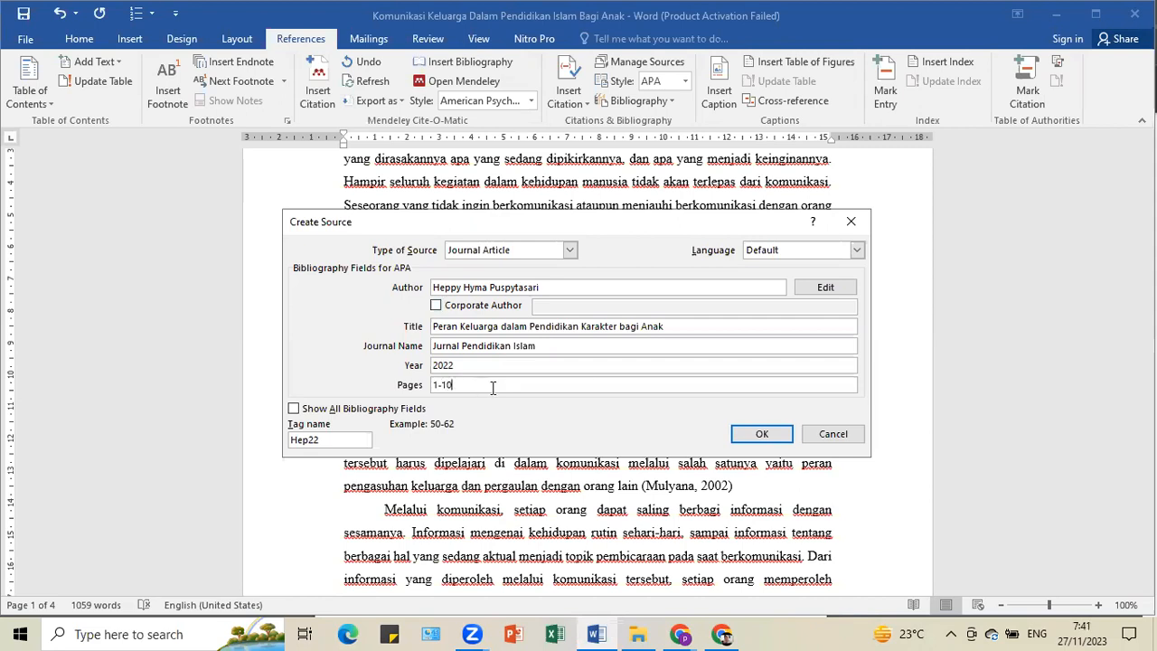
pyautogui.click(775, 435)
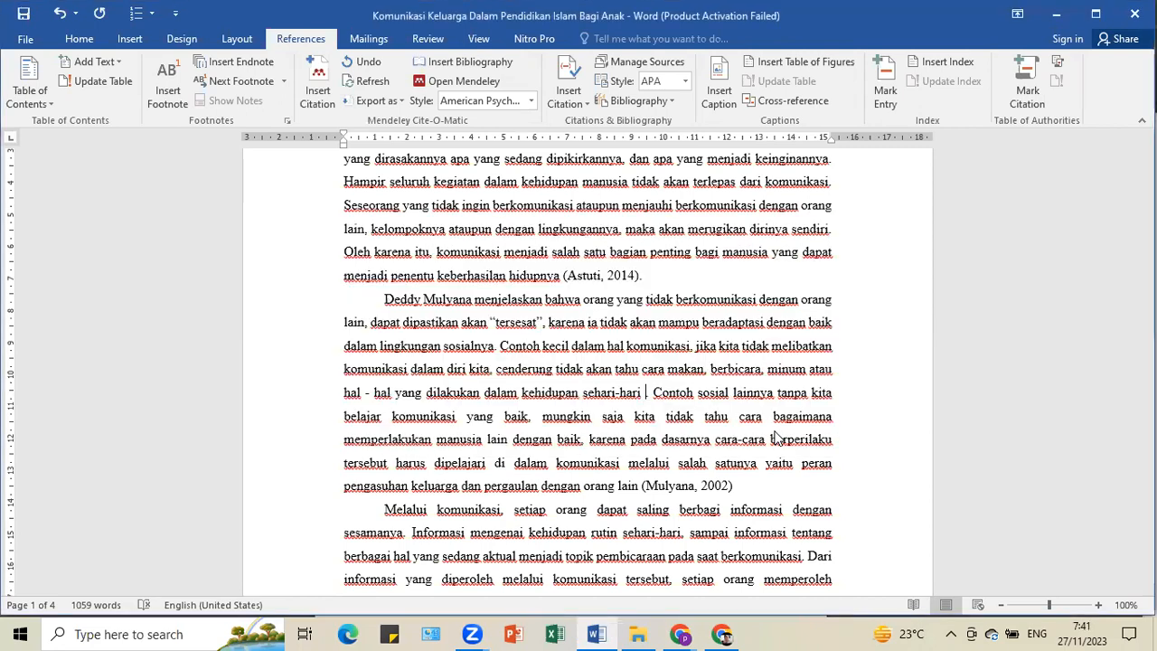
# Check the inserted in-text citation after "sehari-hari" in the second paragraph.
pyautogui.click(642, 393)
pyautogui.moveTo(641, 392); pyautogui.dragTo(750, 392)
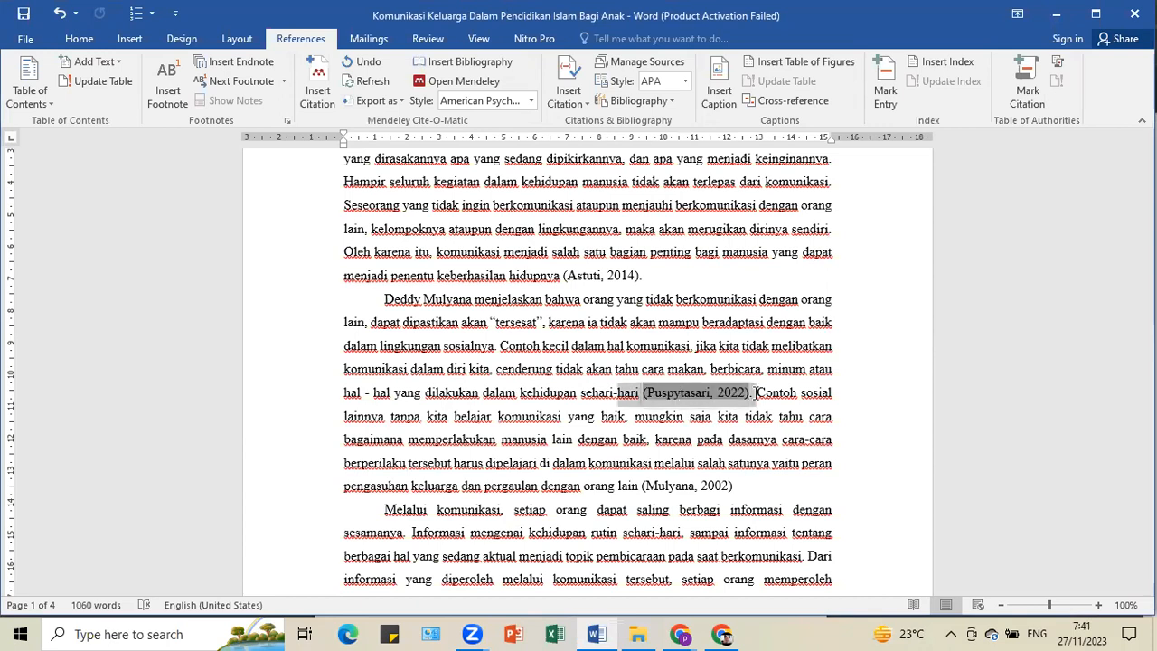
pyautogui.click(755, 392)
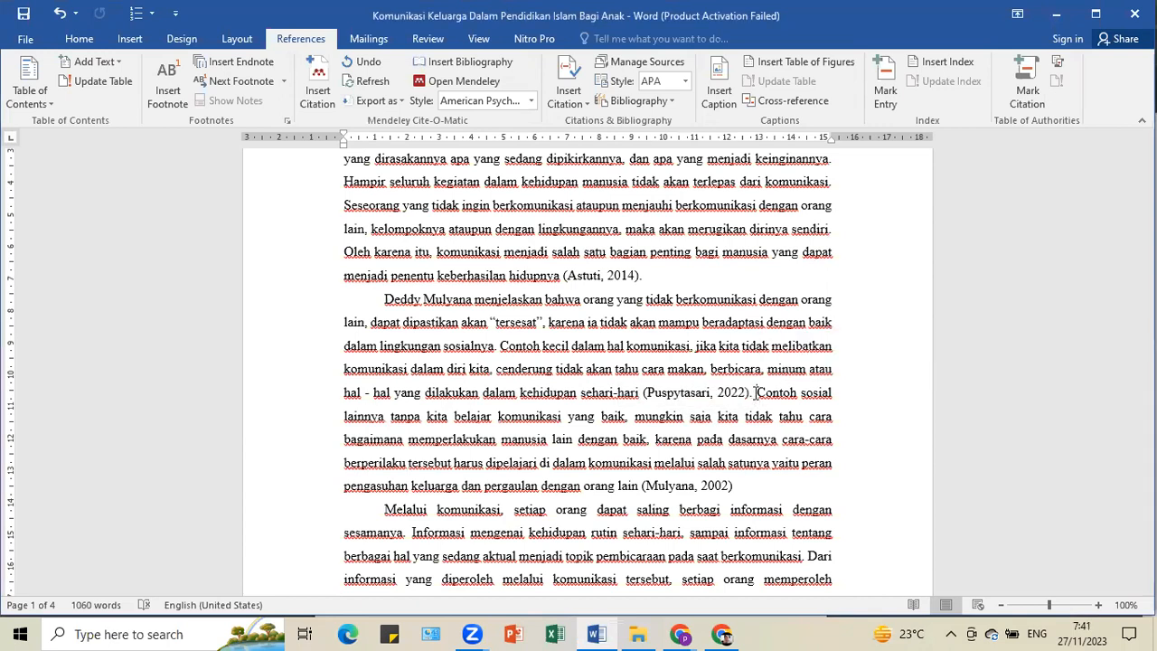
pyautogui.click(741, 392)
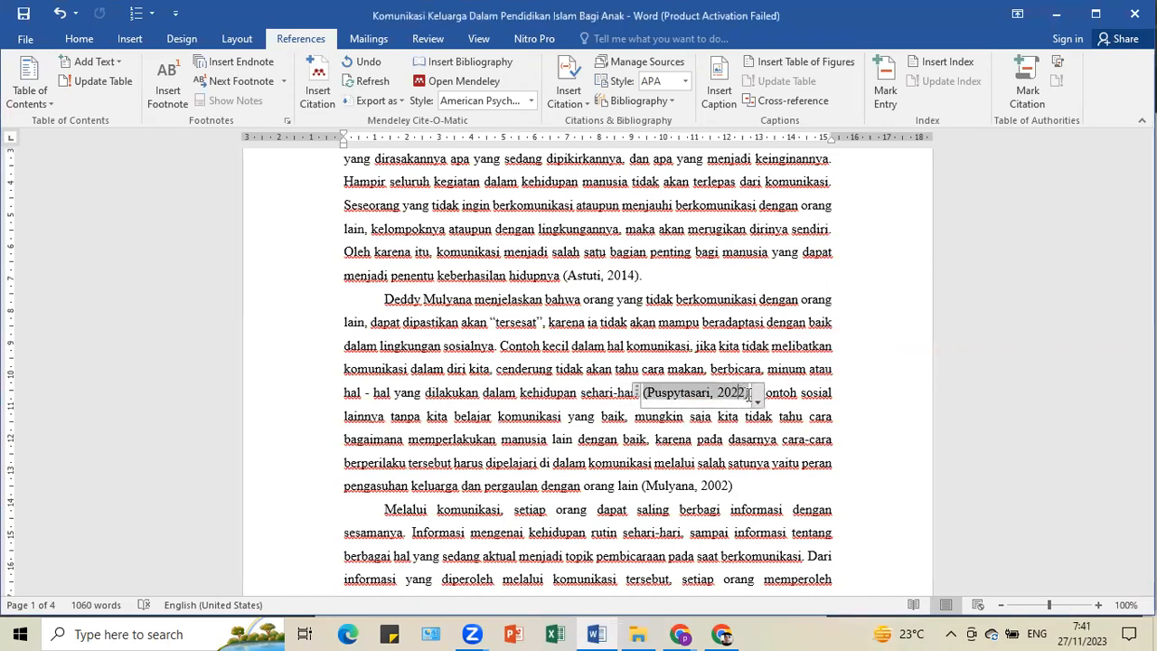
pyautogui.click(791, 391)
# Review the article's body text through to its end and examine the reference list under "Referensi".
pyautogui.scroll(-2, 757, 447)
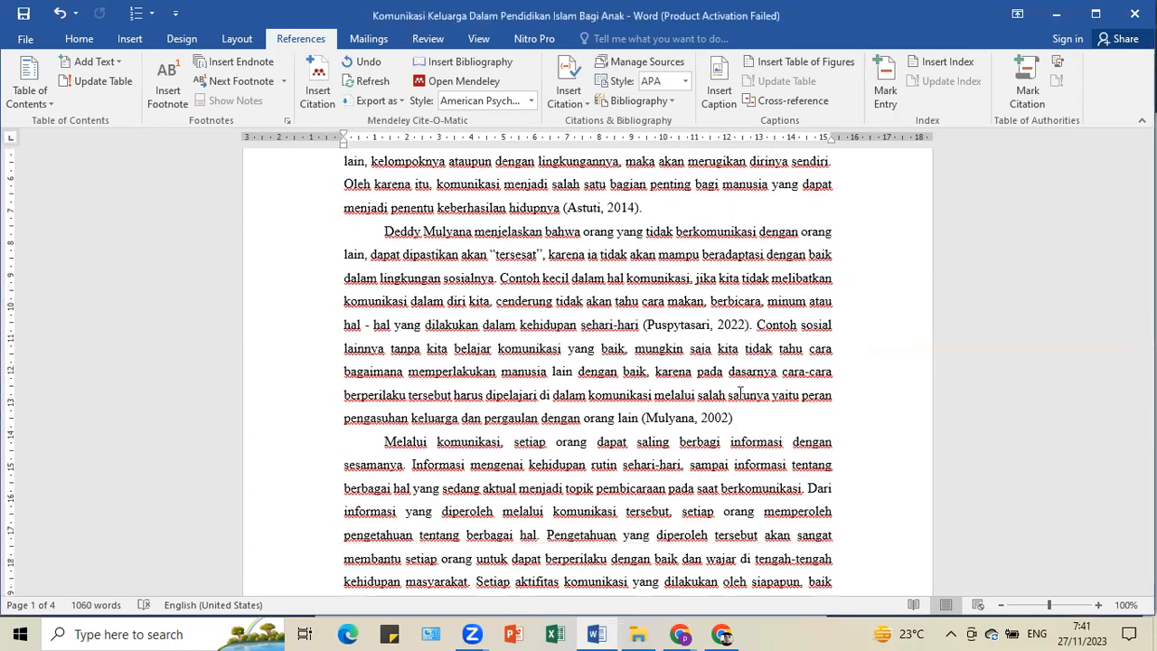
pyautogui.scroll(-2, 776, 390)
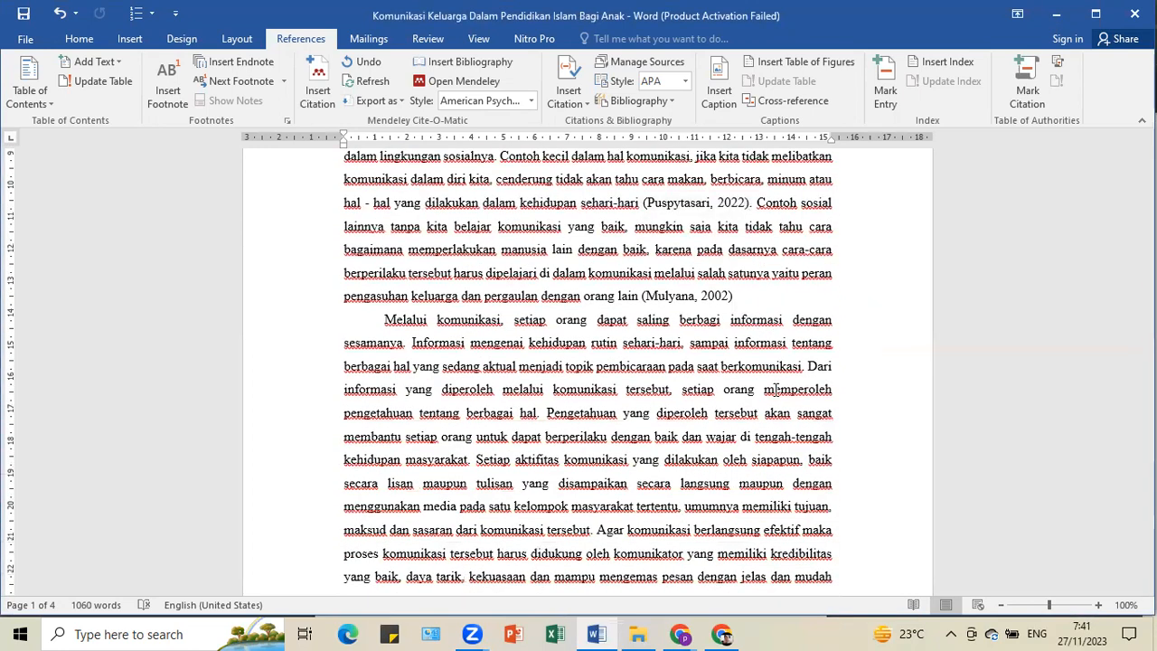
pyautogui.scroll(-1, 776, 390)
pyautogui.scroll(2, 759, 375)
pyautogui.scroll(5, 747, 362)
pyautogui.moveTo(338, 273); pyautogui.dragTo(654, 216)
pyautogui.moveTo(518, 467); pyautogui.dragTo(690, 249)
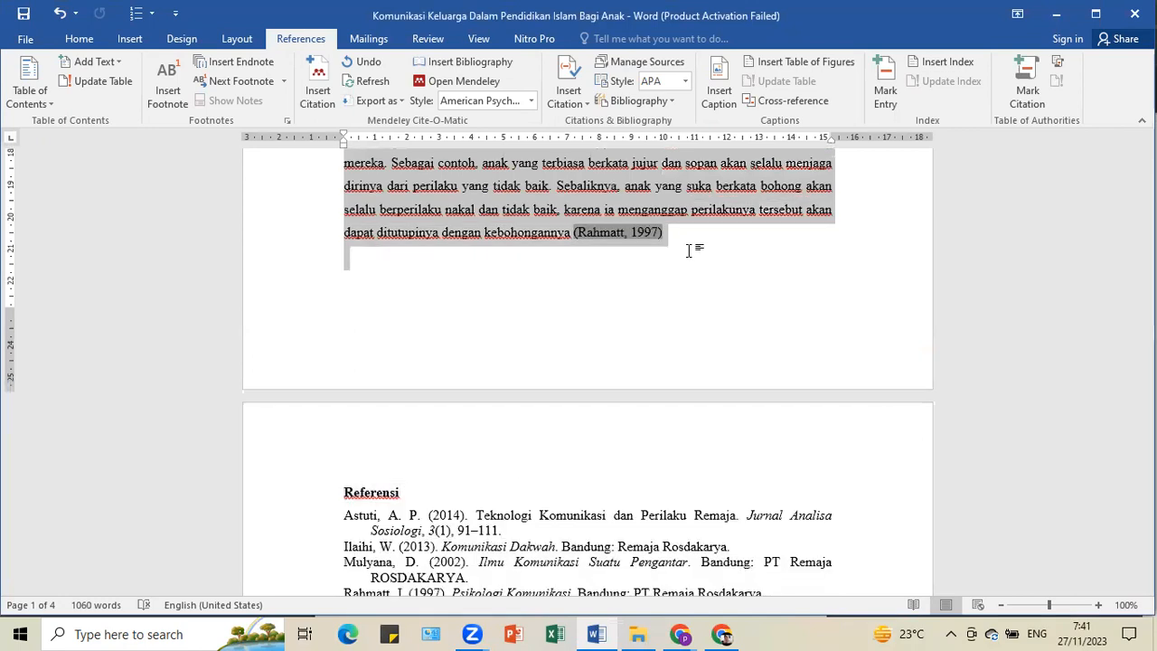
pyautogui.click(475, 418)
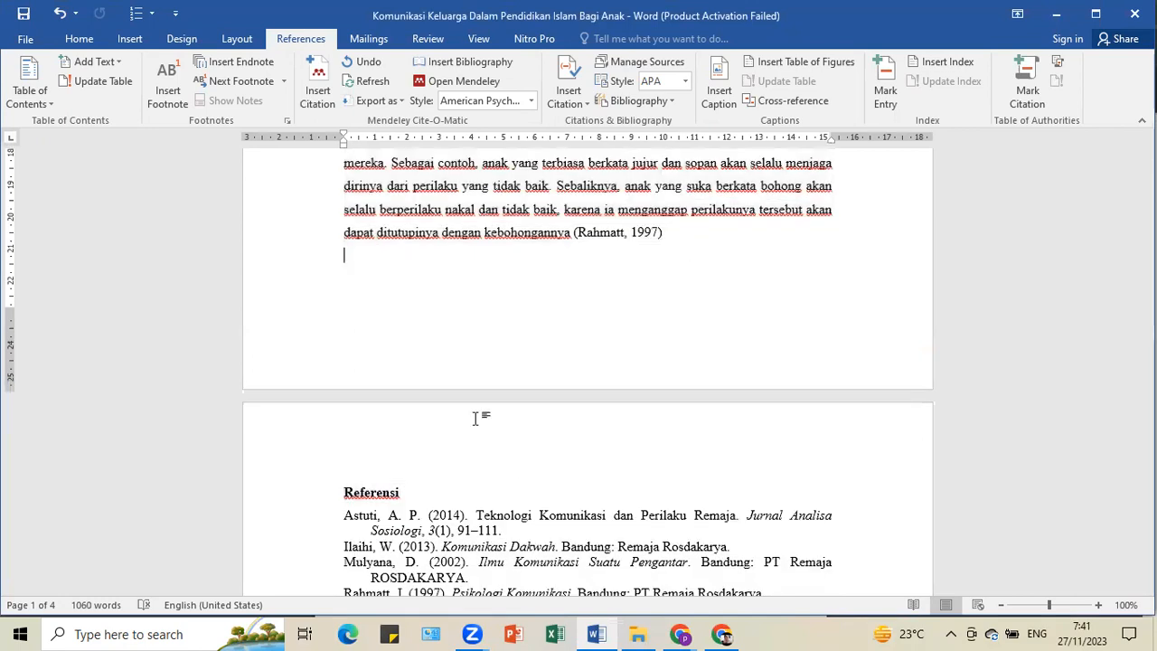
pyautogui.scroll(-5, 378, 492)
pyautogui.click(381, 490)
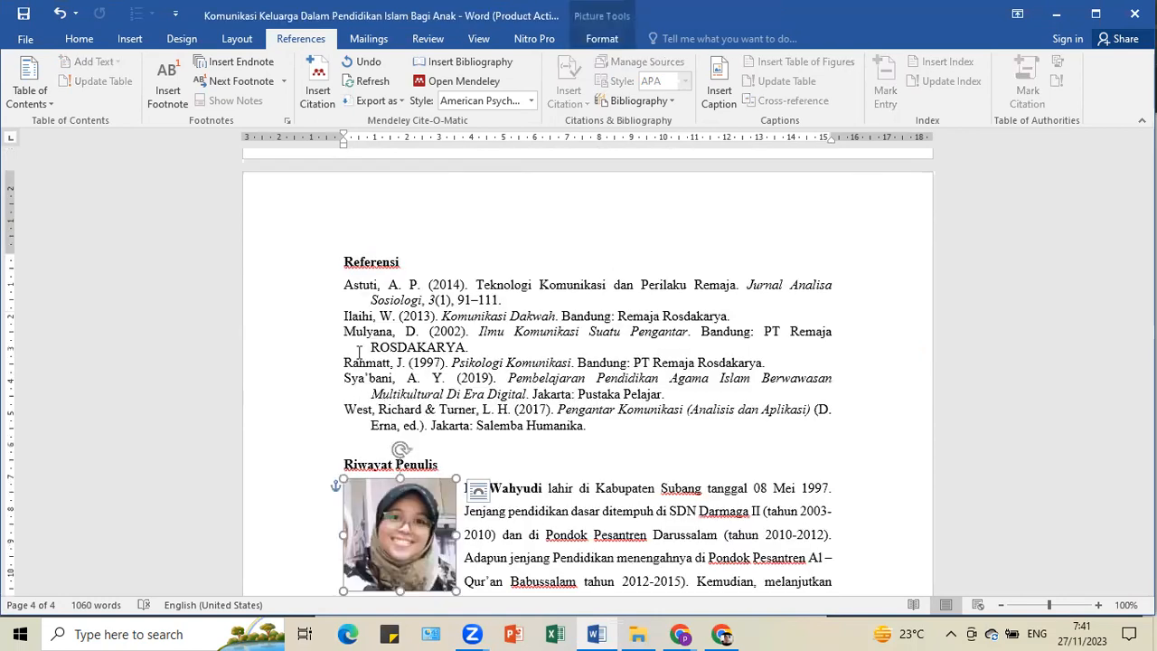
# Add three blank lines above the "Referensi" heading on the last page.
pyautogui.click(421, 364)
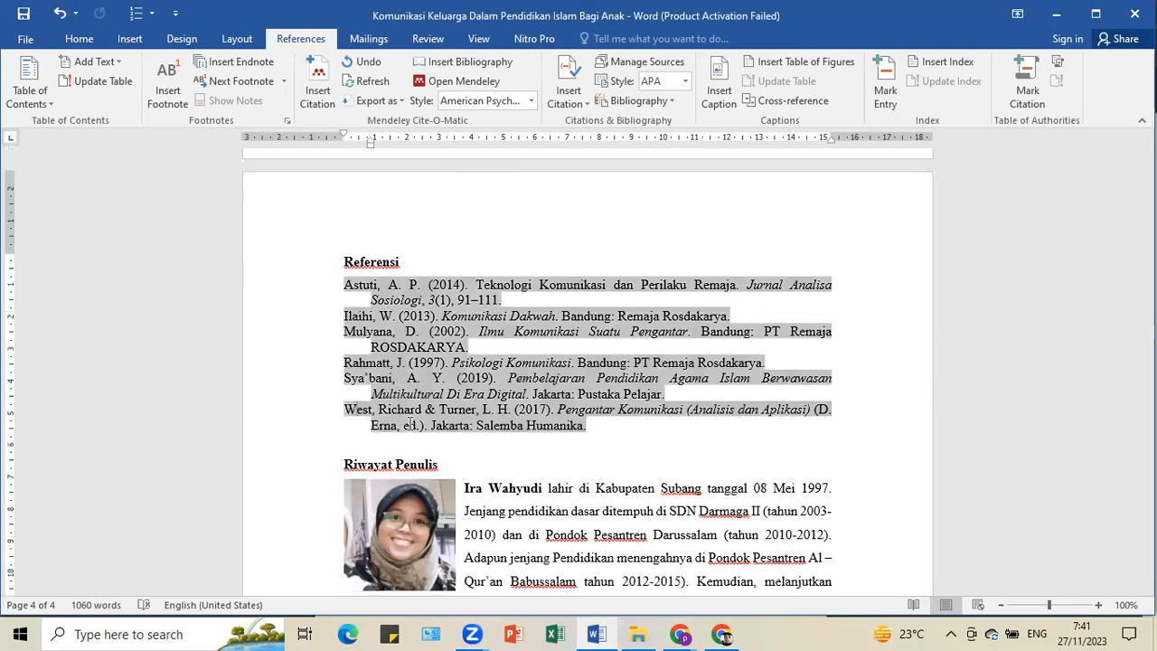
pyautogui.scroll(1, 362, 286)
pyautogui.click(356, 291)
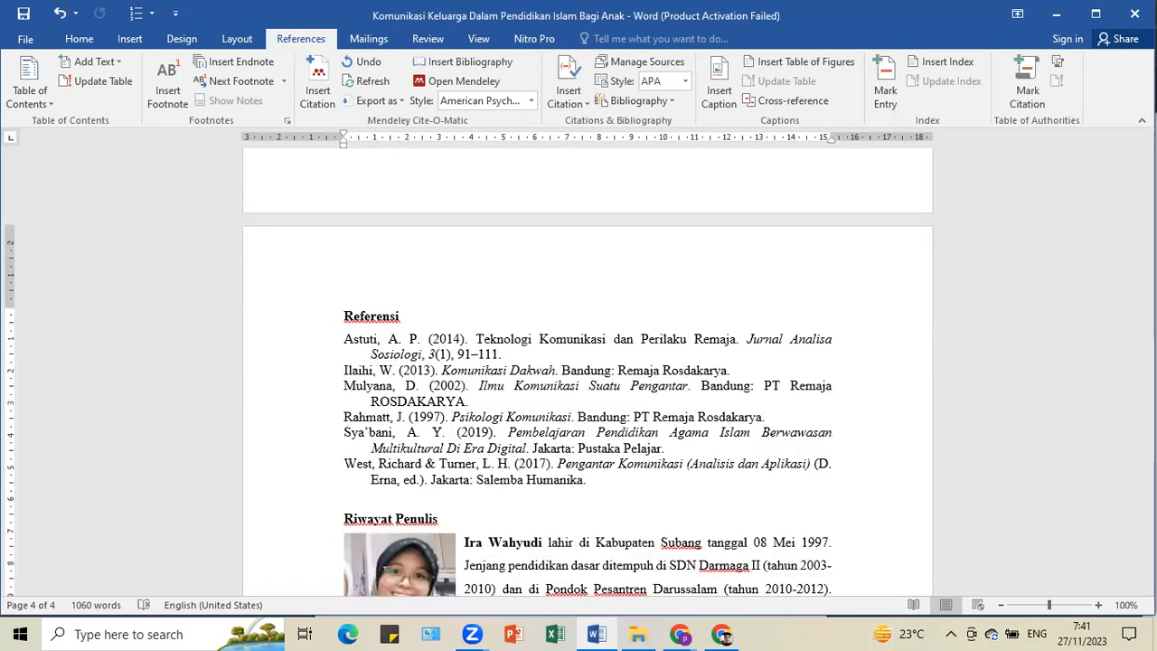
pyautogui.press('Return')
pyautogui.press('Return')
pyautogui.press('Return')
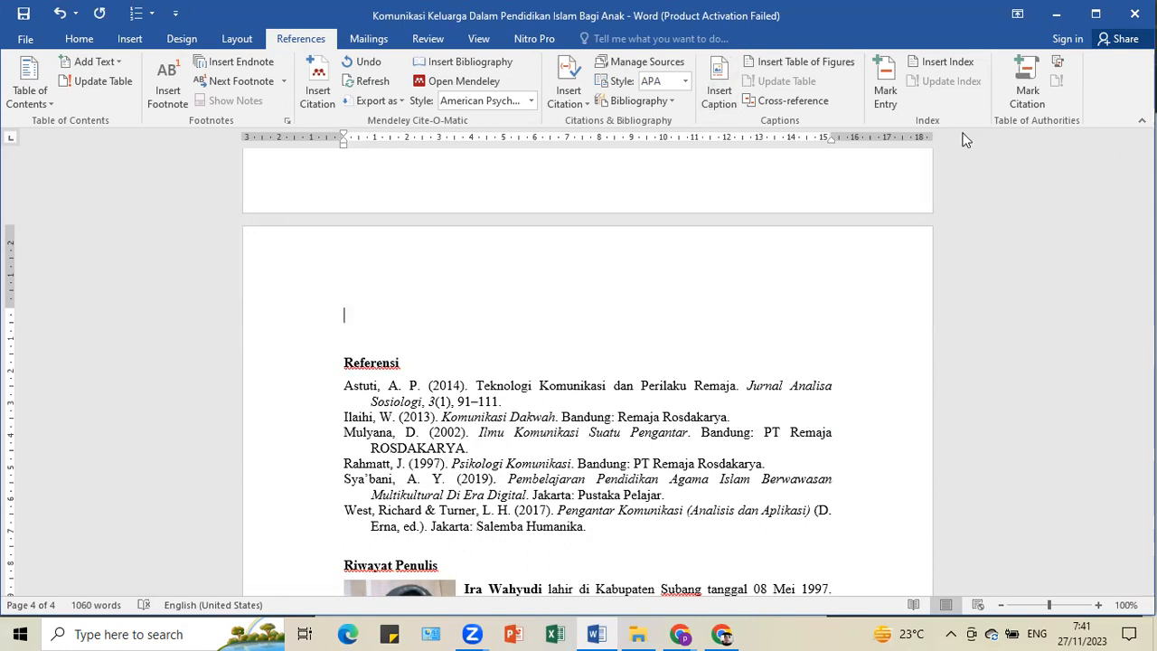
# Insert an automatic bibliography in the References style above "Referensi" and check its entry.
pyautogui.click(661, 101)
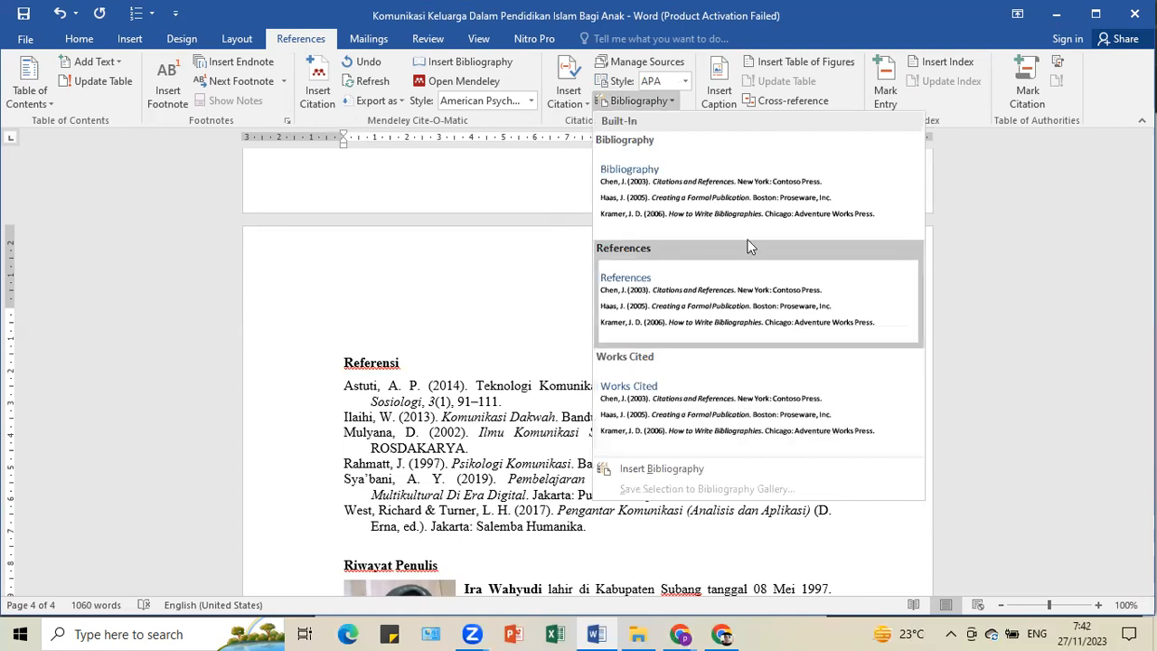
pyautogui.click(660, 312)
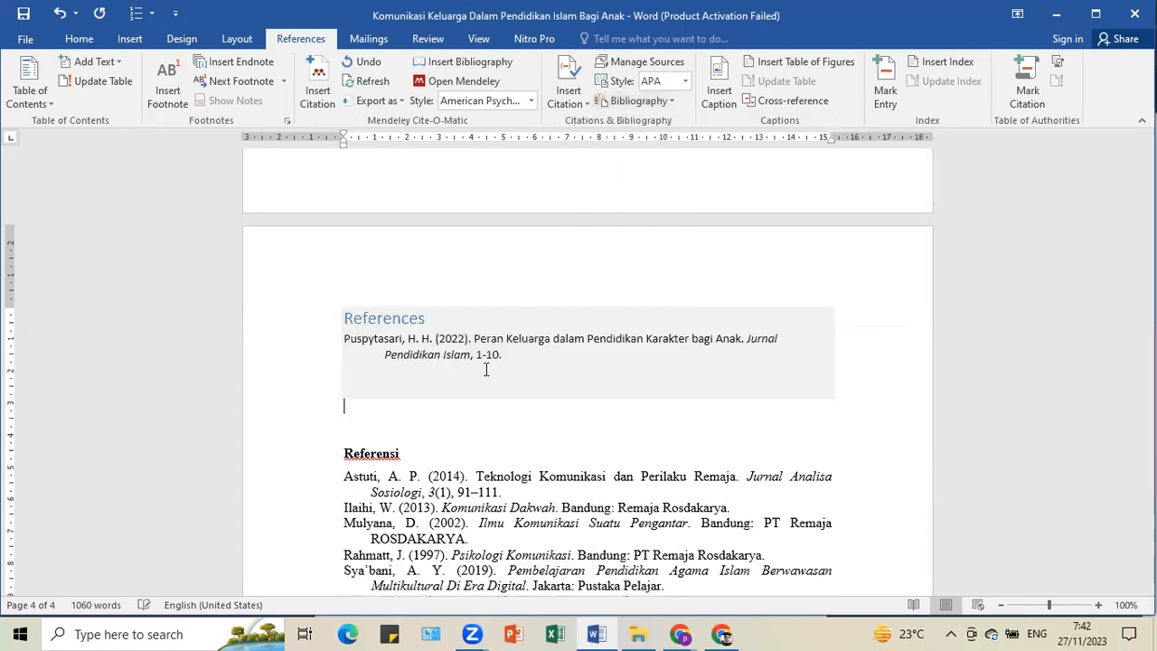
pyautogui.moveTo(512, 364); pyautogui.dragTo(348, 339)
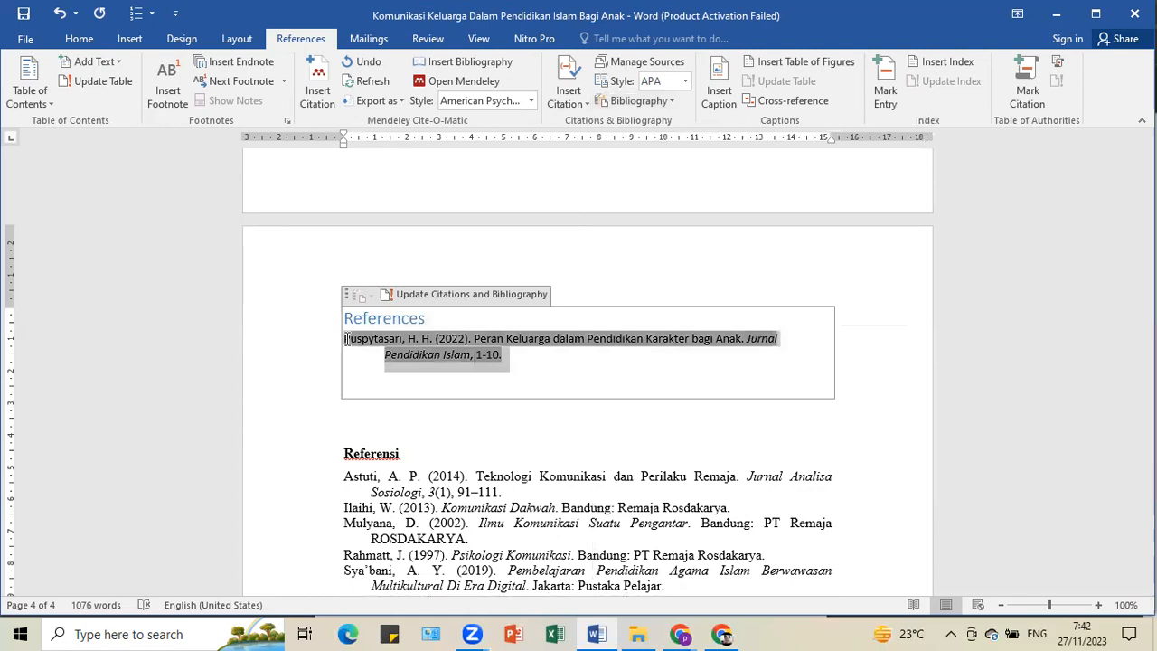
pyautogui.click(384, 368)
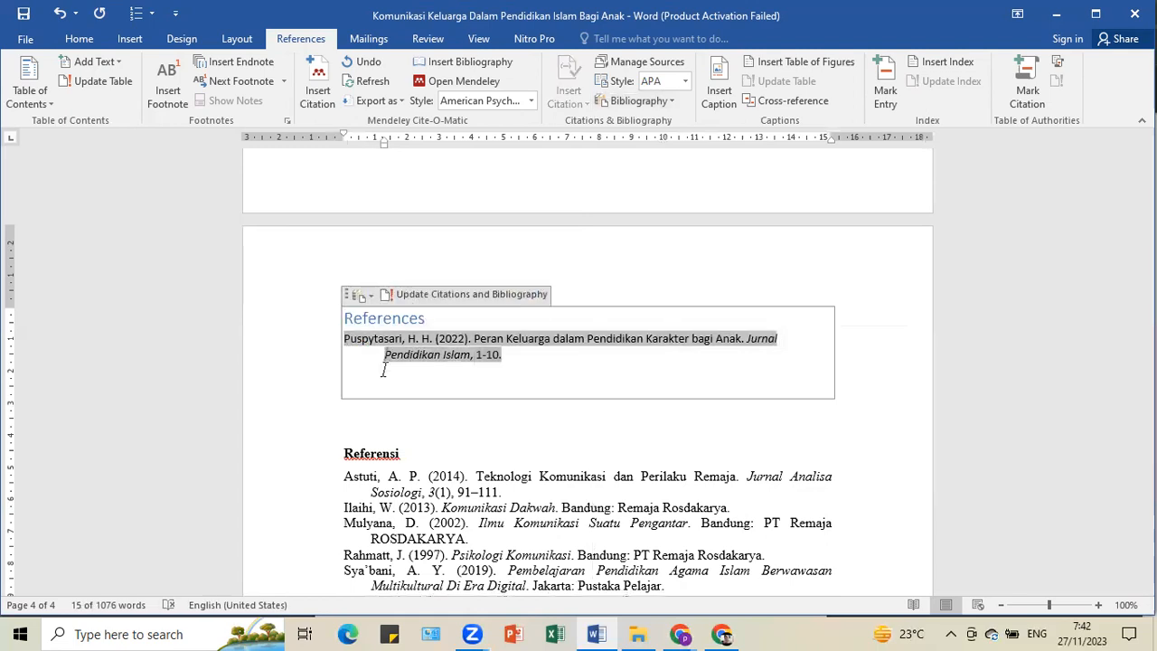
pyautogui.click(517, 378)
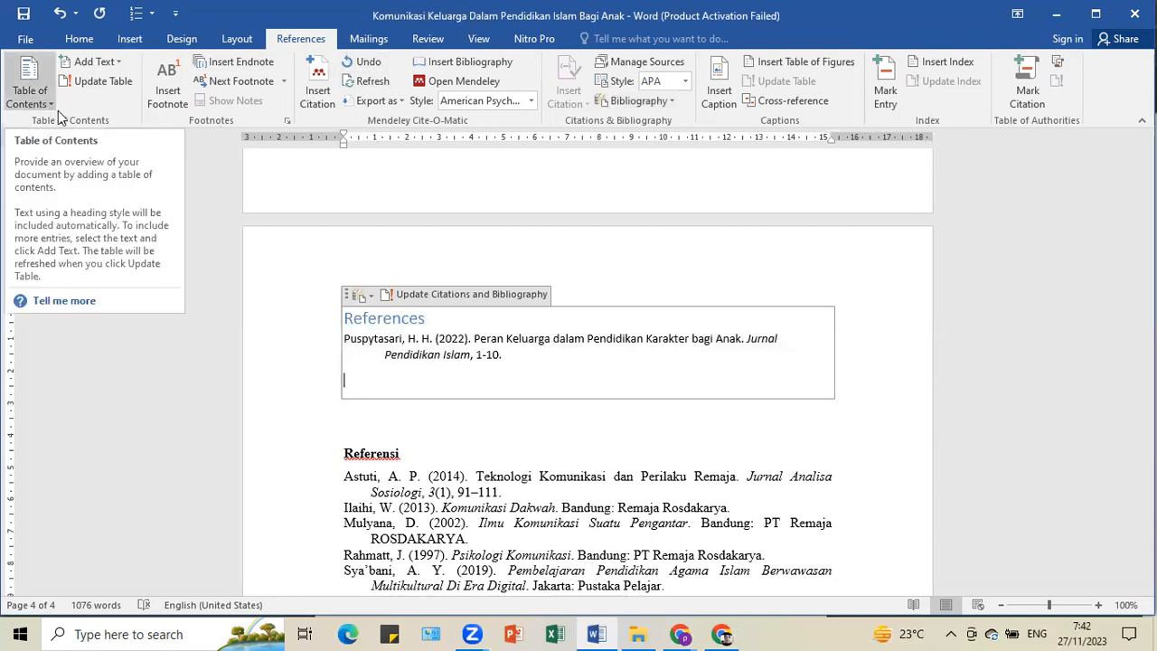
pyautogui.click(39, 98)
pyautogui.click(21, 108)
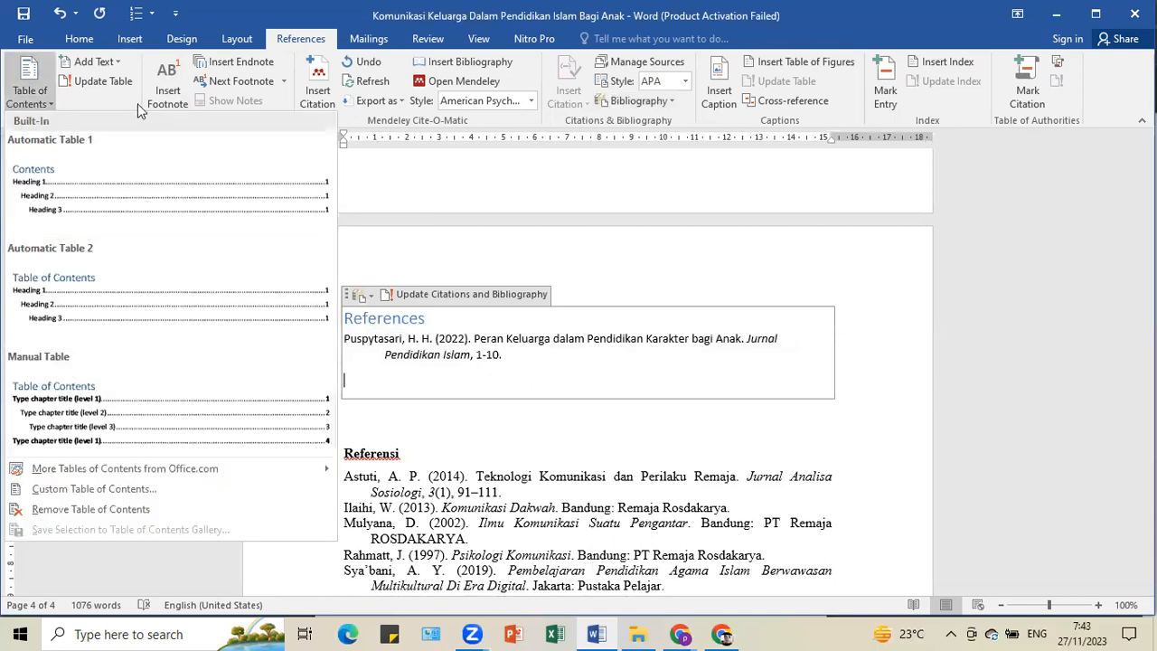
pyautogui.click(417, 144)
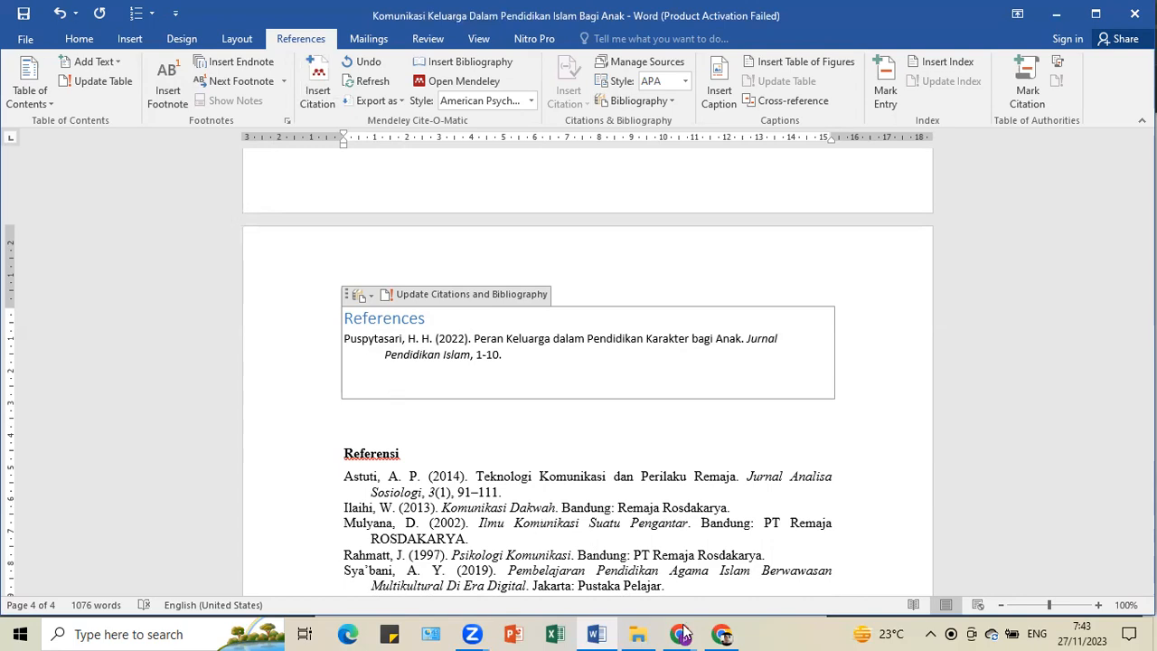
# Switch to Chrome, search Google for "google scholar" in the new tab, and open the Google Scholar site.
pyautogui.click(722, 634)
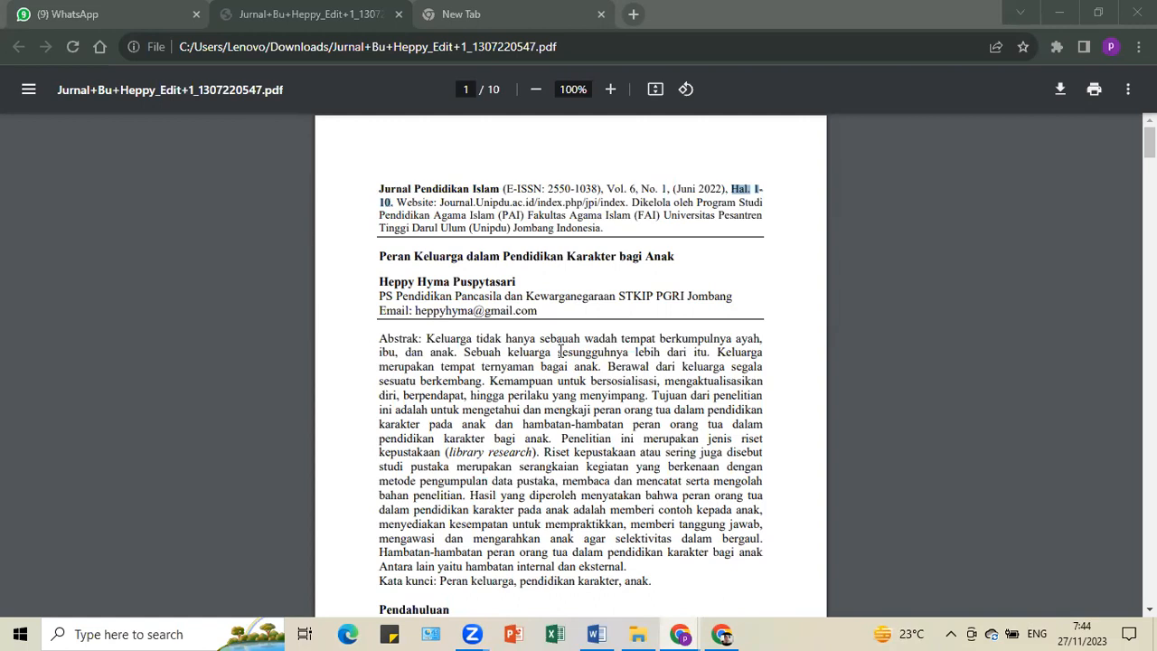
pyautogui.hotkey('ctrl', 'Tab')
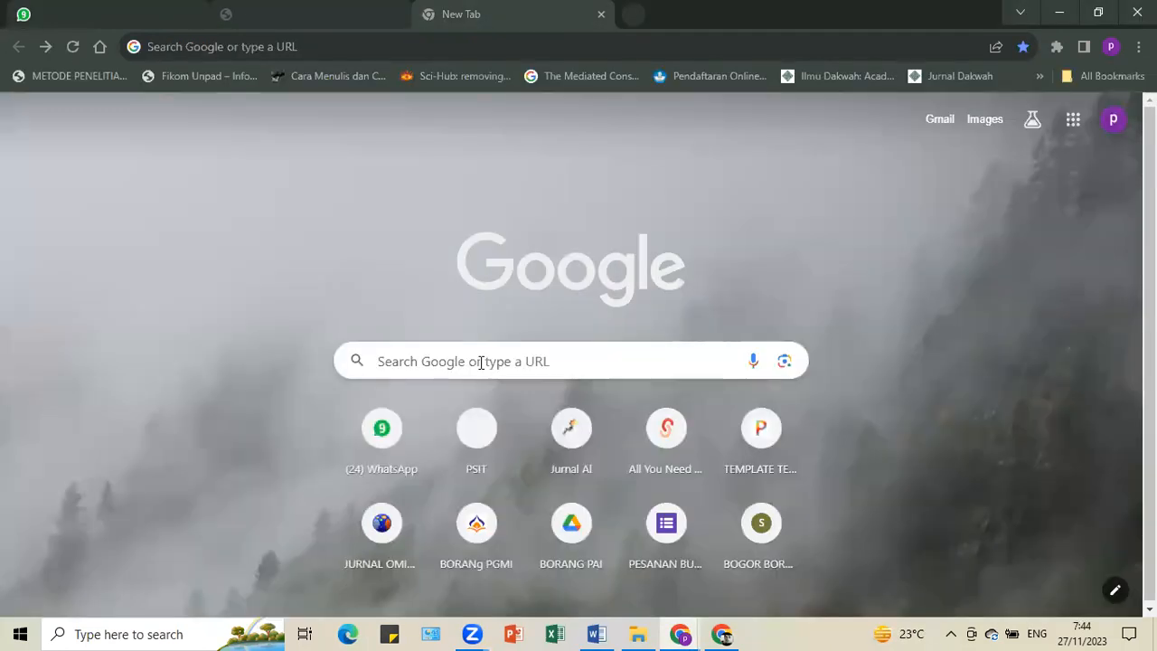
pyautogui.click(481, 361)
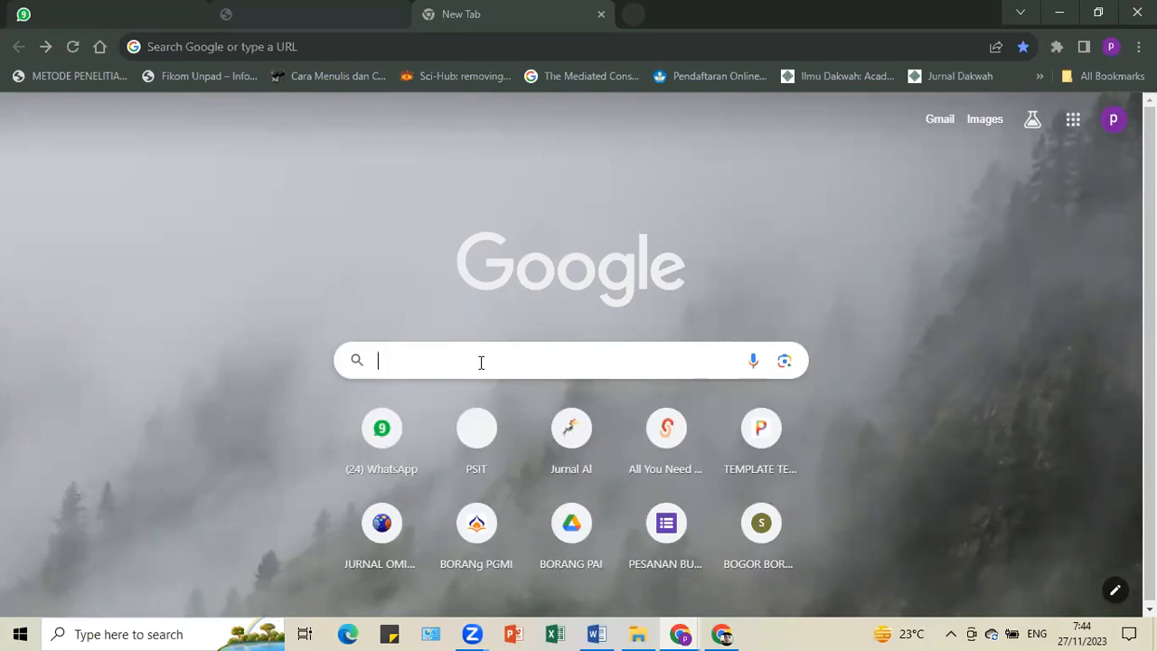
pyautogui.write('goo')
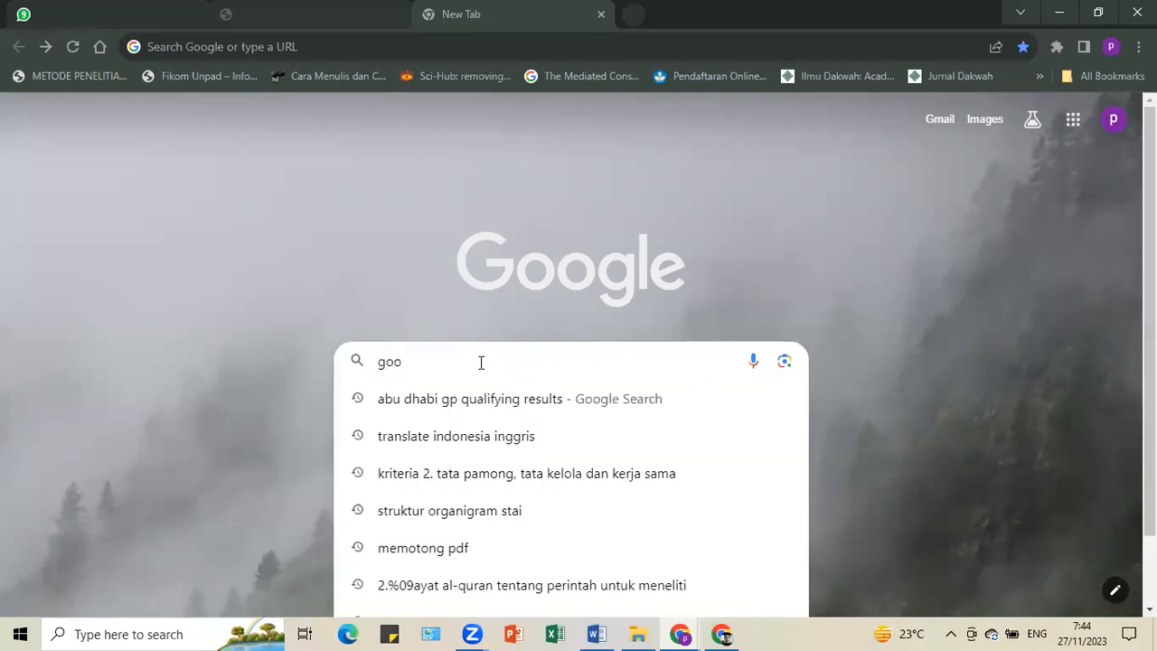
pyautogui.write('gle sc')
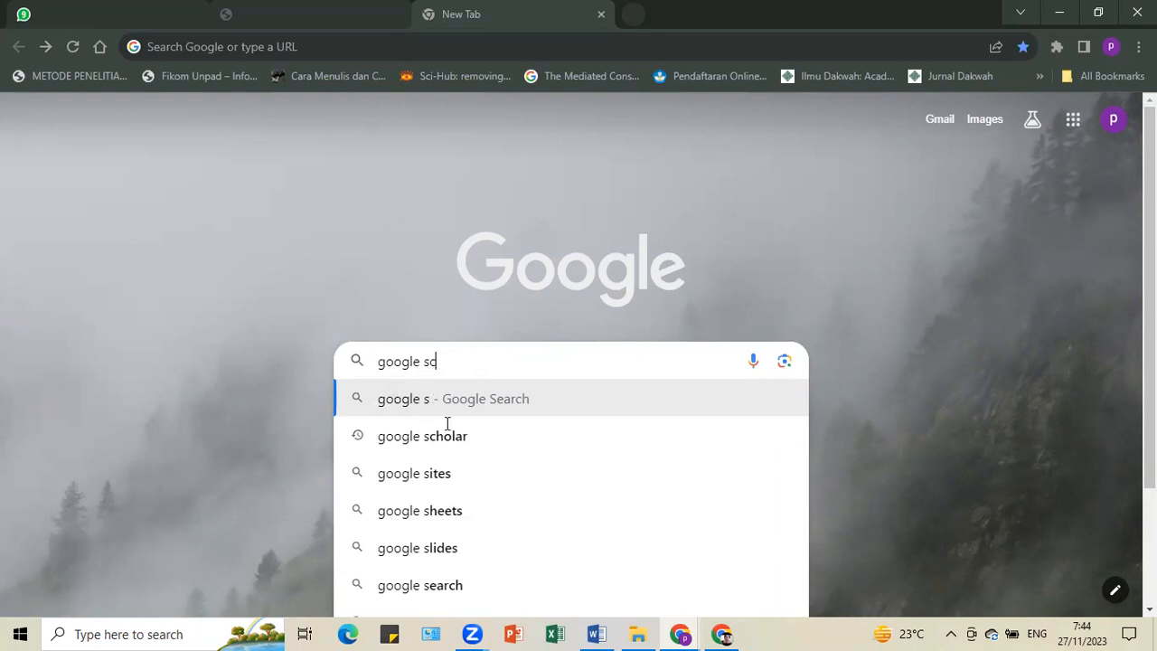
pyautogui.write('h')
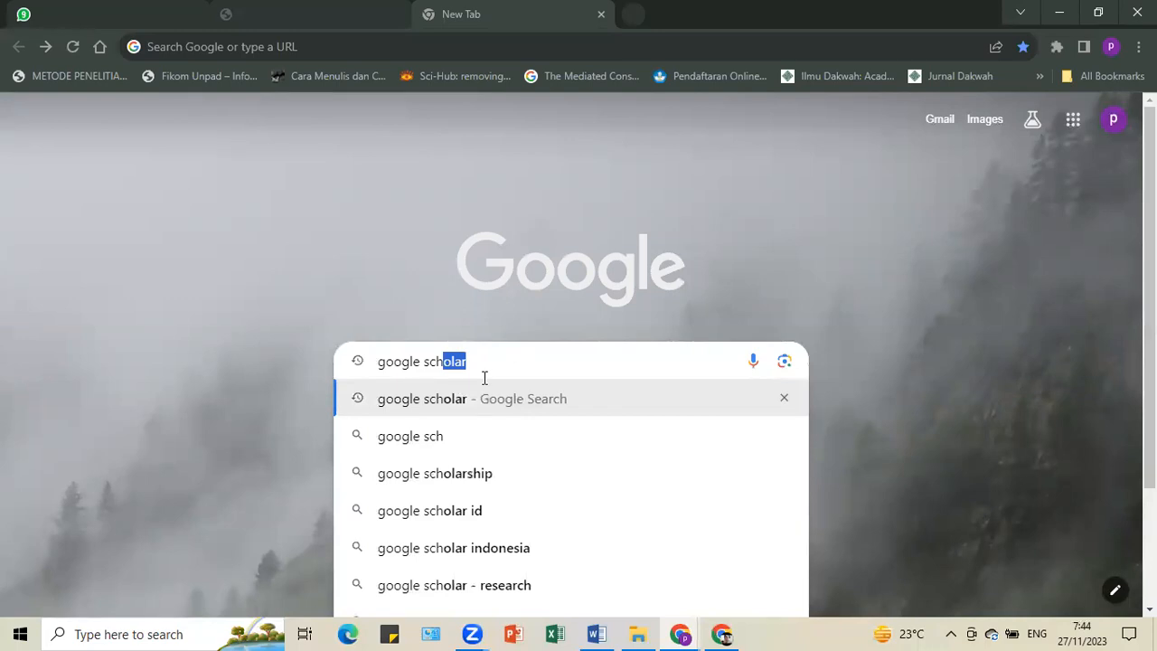
pyautogui.press('Return')
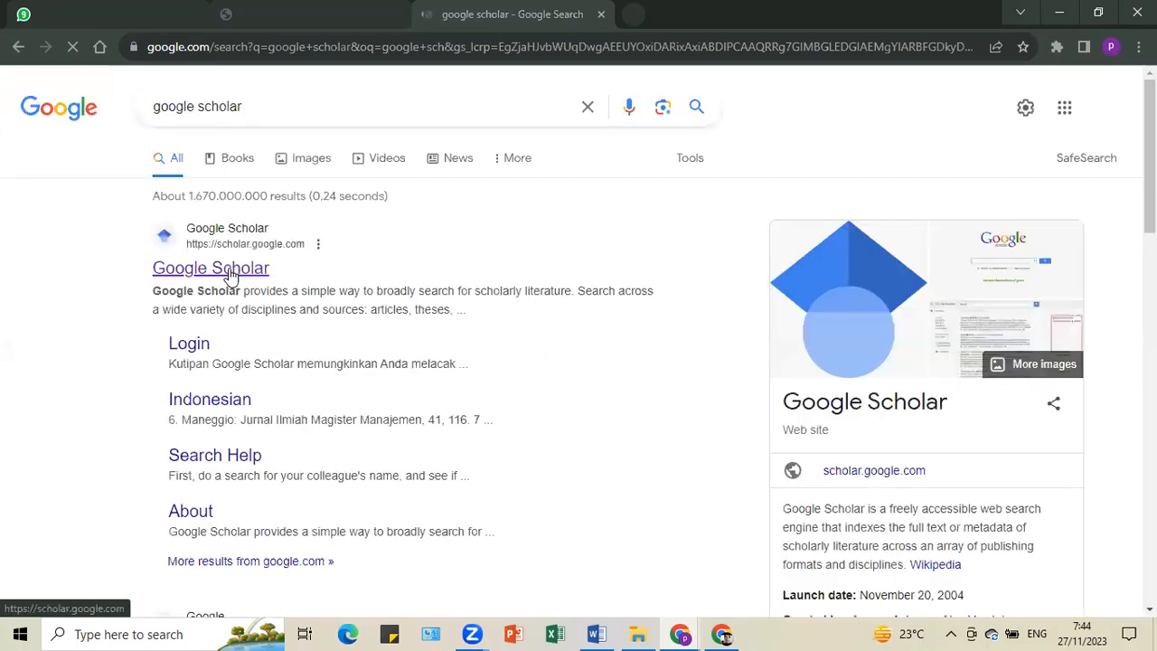
pyautogui.click(231, 271)
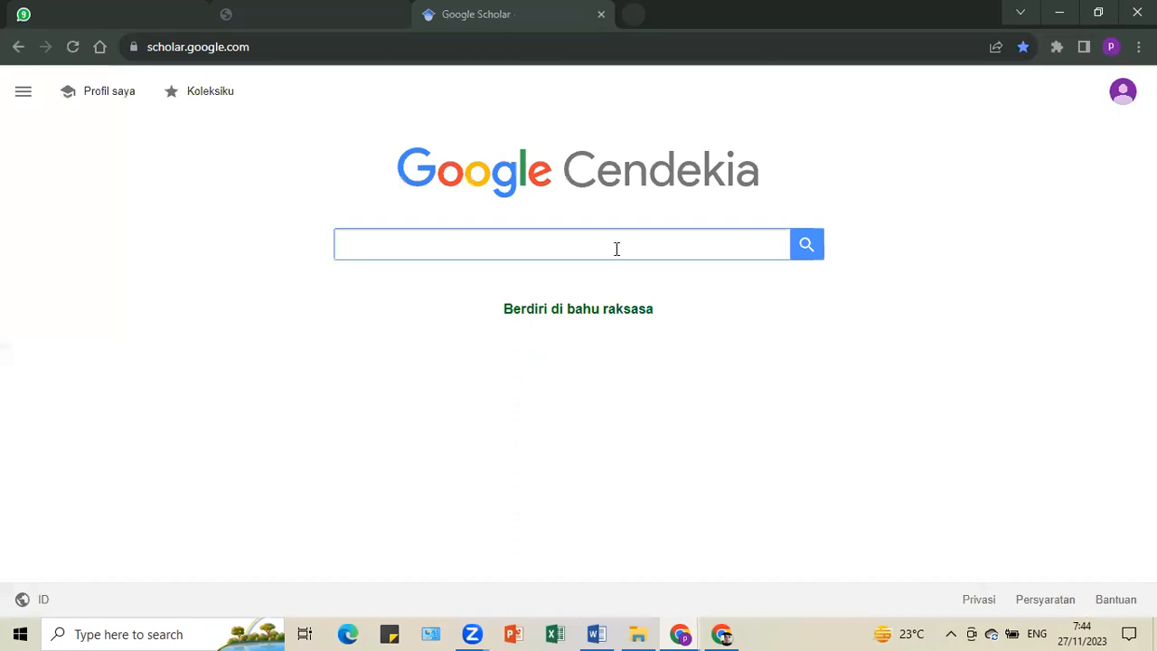
# Search Google Scholar for "Alam dan Ilmu pendidikan agama islam".
pyautogui.click(616, 249)
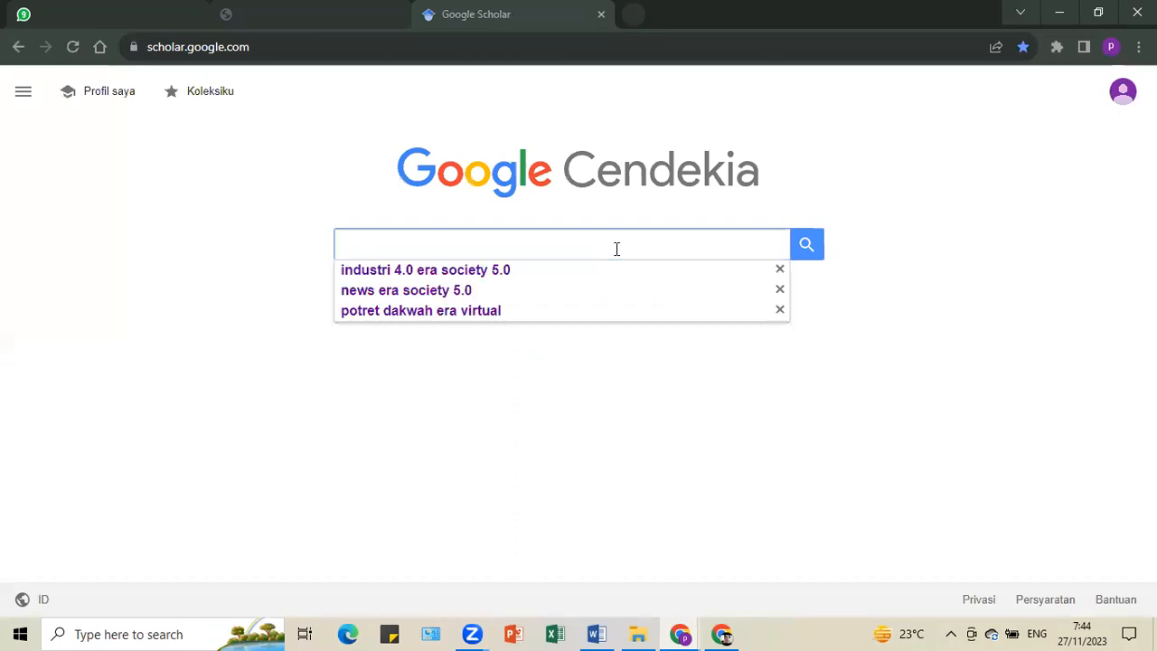
pyautogui.write('Alam dan Ilu')
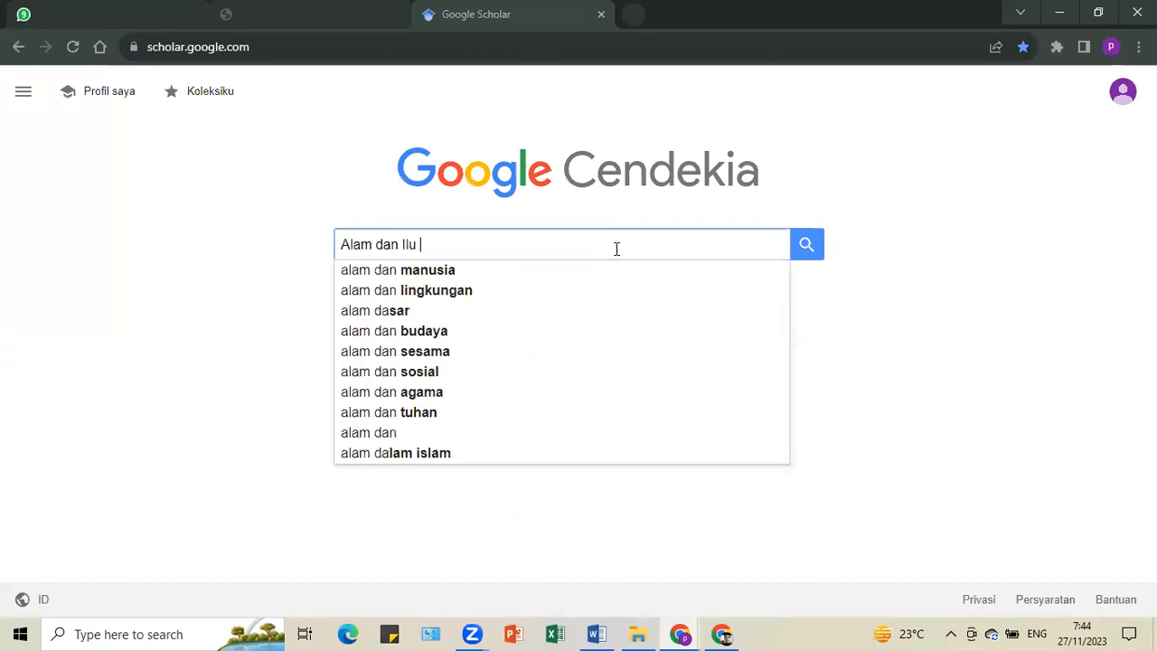
pyautogui.press('BackSpace')
pyautogui.press('BackSpace')
pyautogui.write('m')
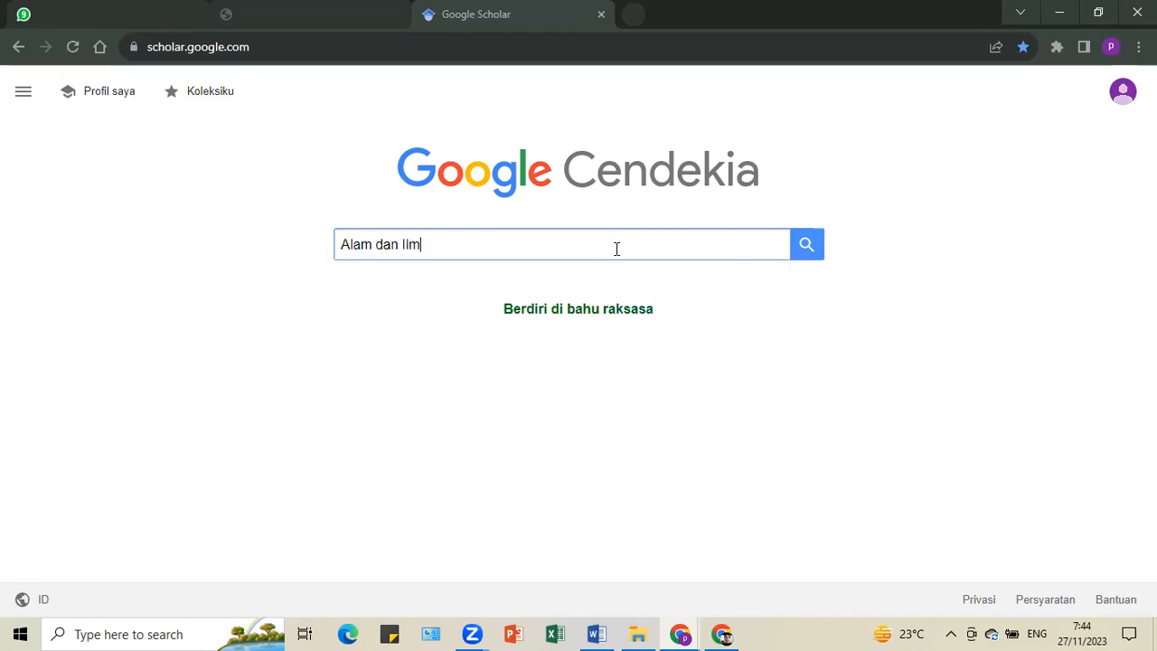
pyautogui.write('u pendidikan')
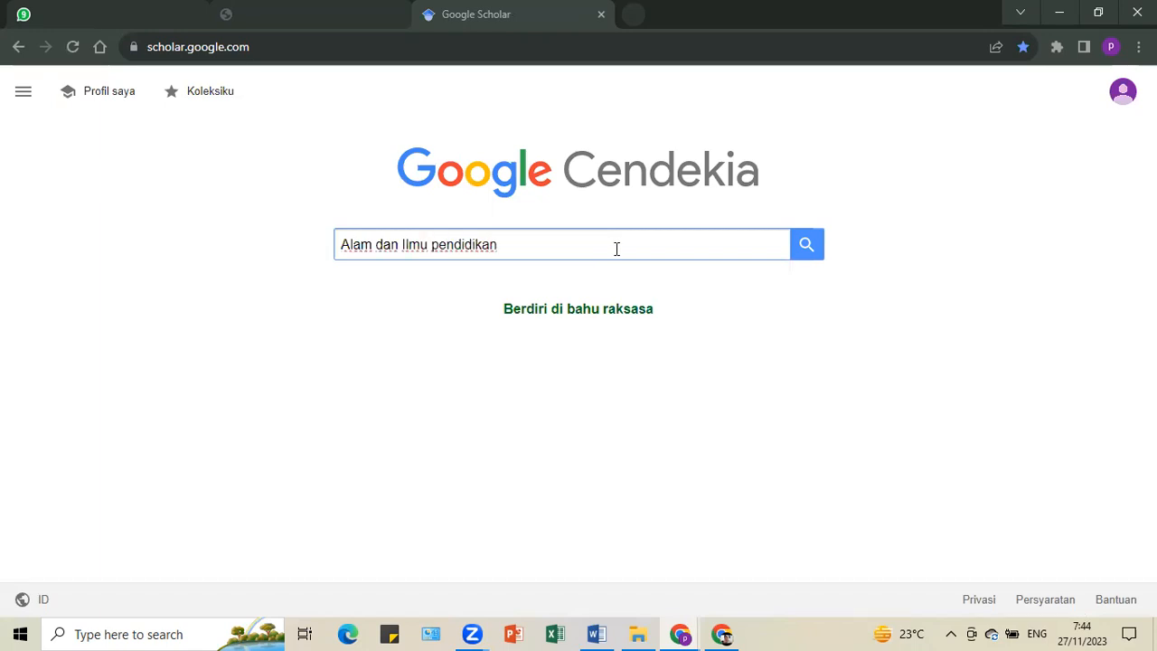
pyautogui.write(' agama i')
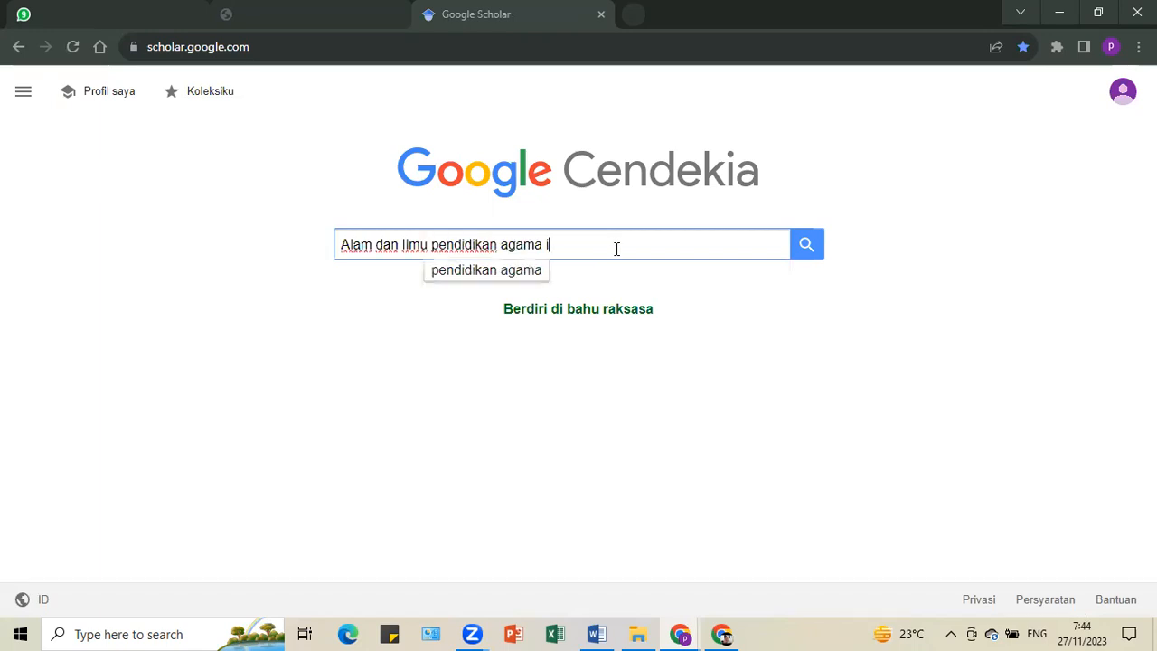
pyautogui.write('slam')
pyautogui.press('Return')
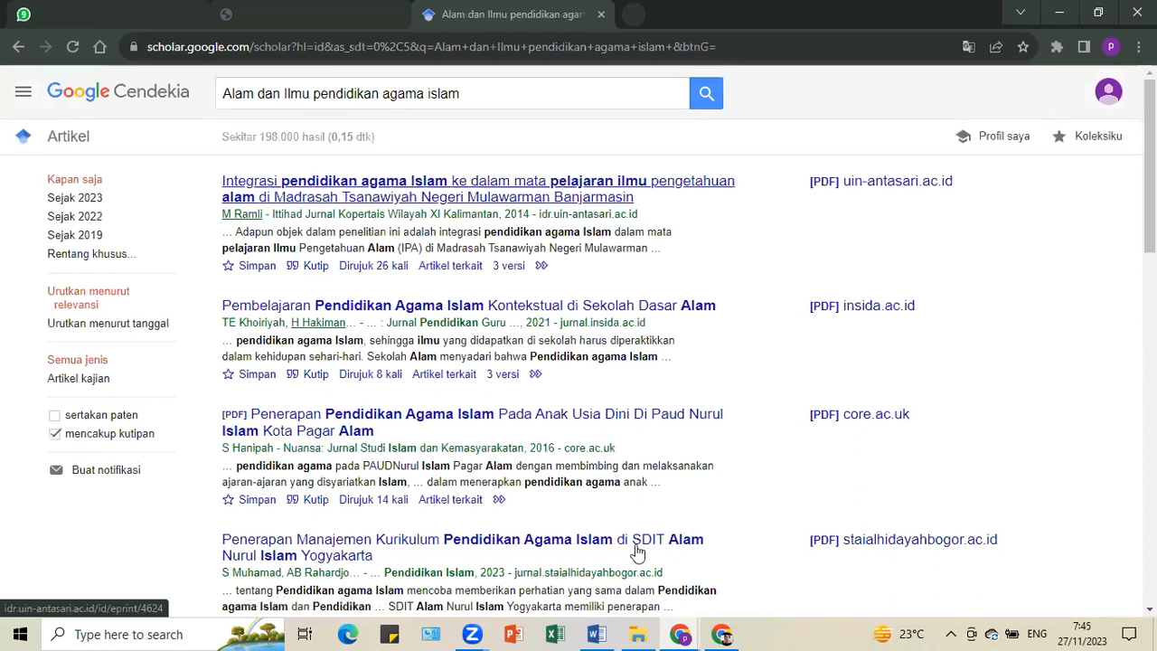
# Review the search query and examine the listed articles with their authors, years and PDF sources.
pyautogui.moveTo(476, 92); pyautogui.dragTo(231, 90)
pyautogui.hotkey('ctrl', 'a')
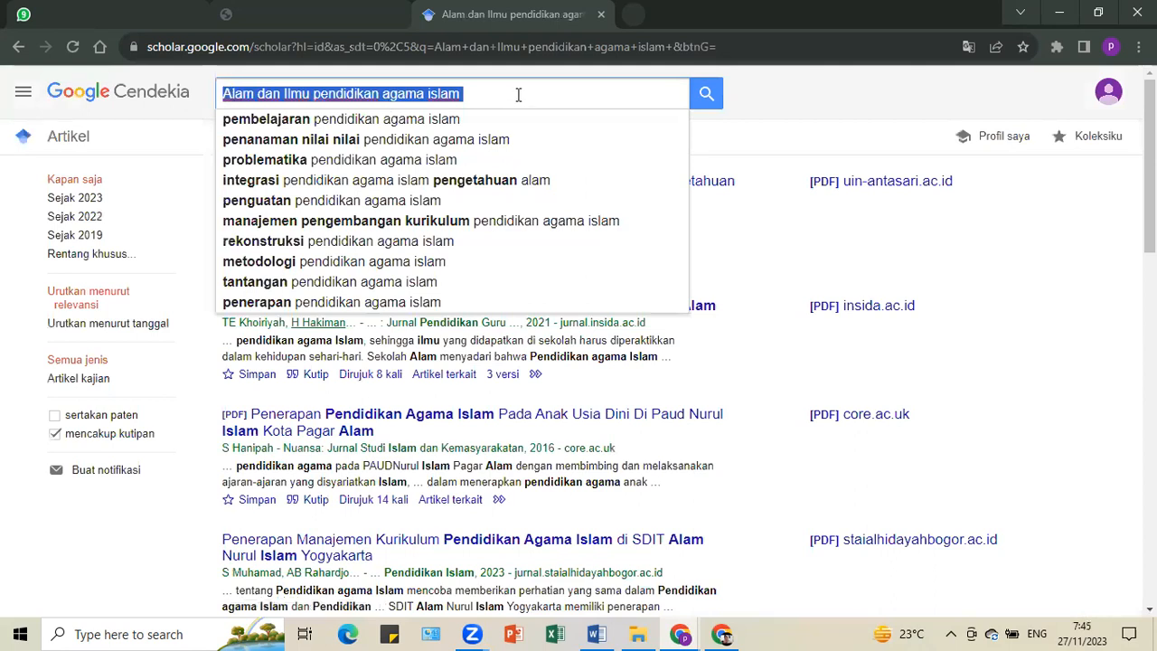
pyautogui.click(518, 94)
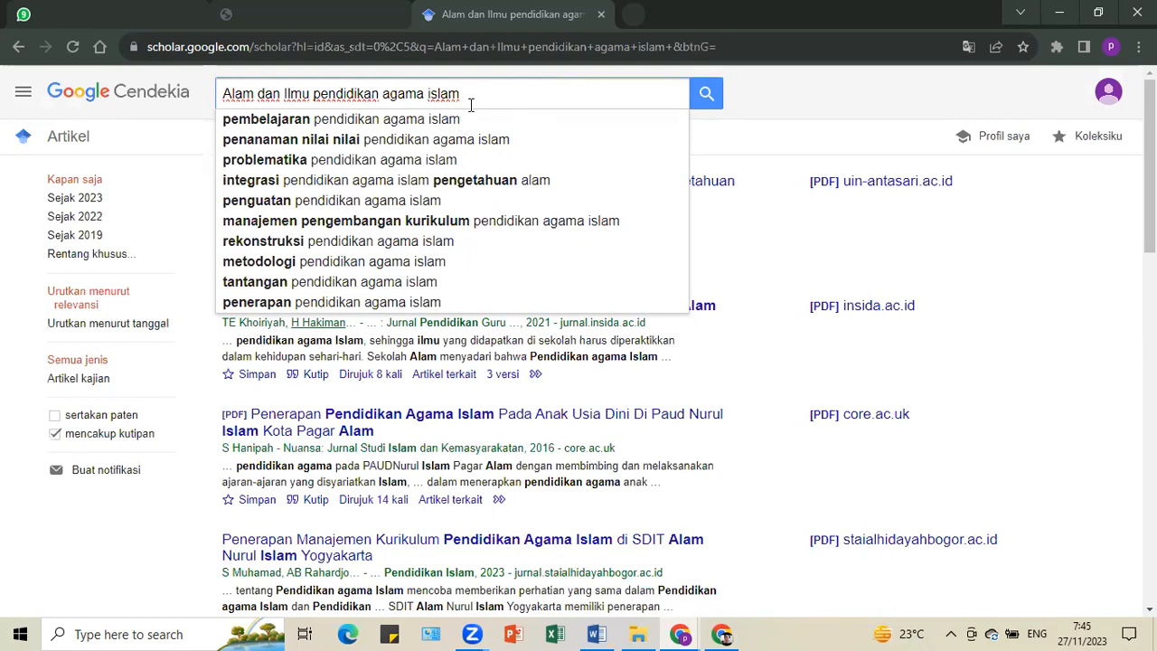
pyautogui.hotkey('ctrl', 'a')
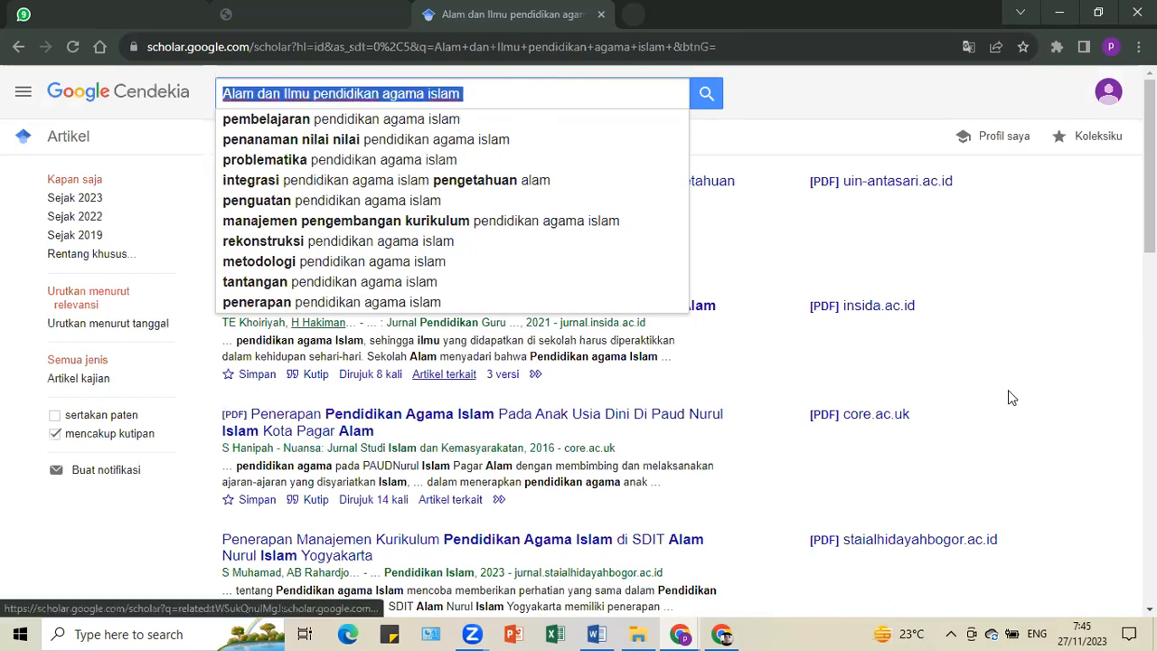
pyautogui.scroll(-1, 561, 425)
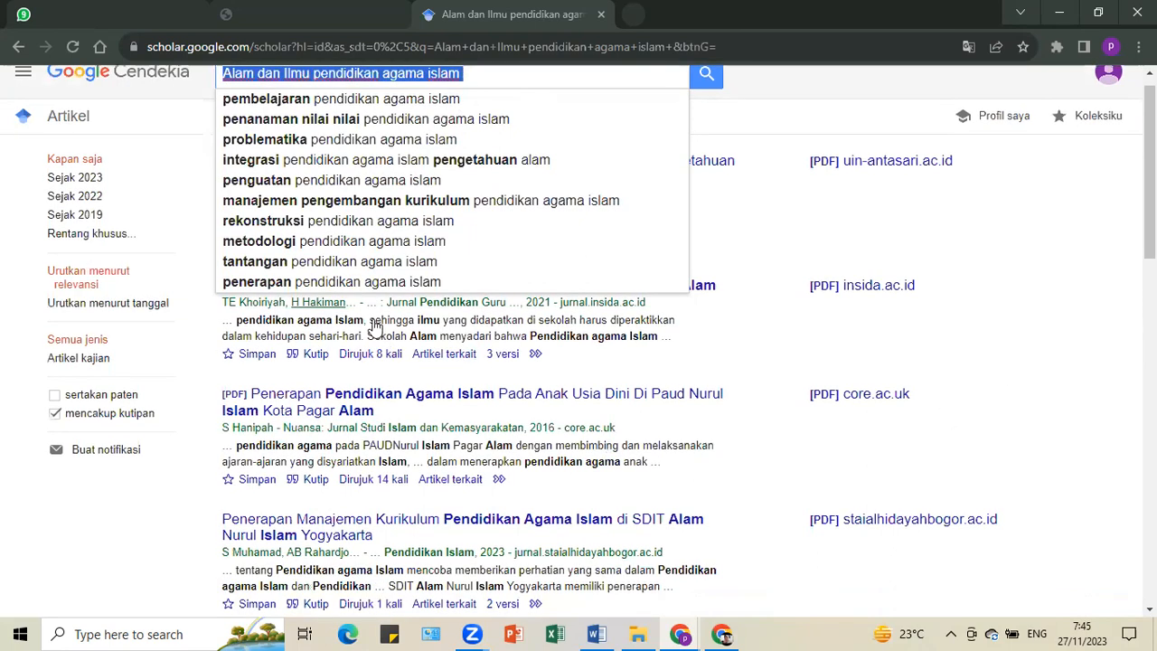
pyautogui.scroll(-1, 376, 328)
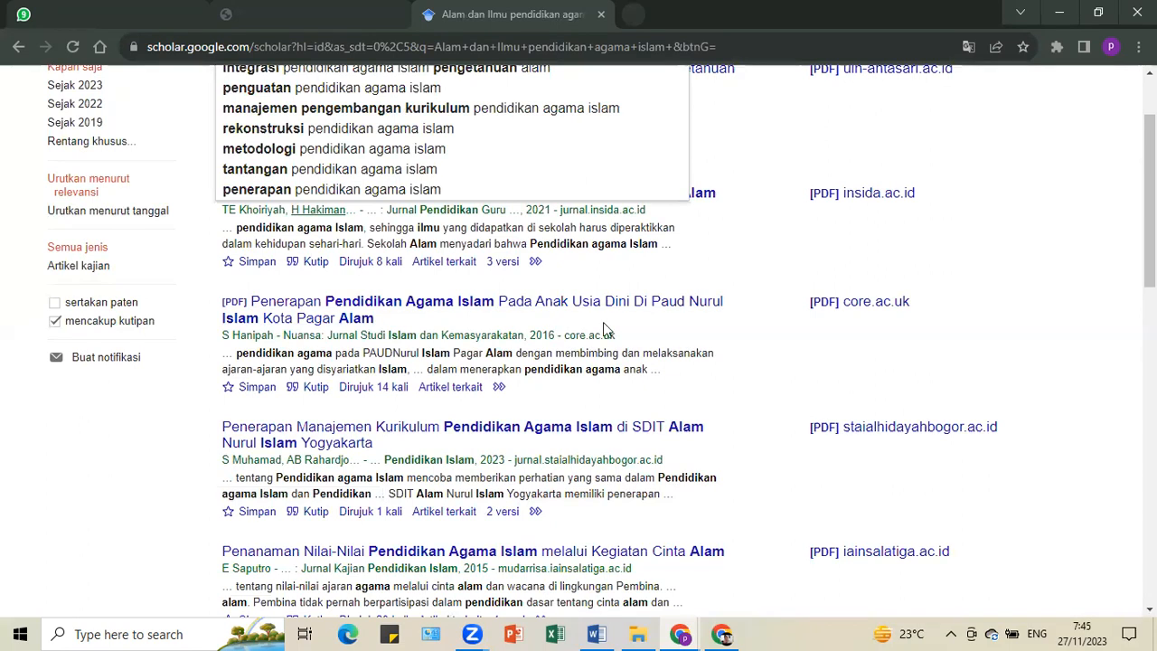
pyautogui.scroll(-1, 380, 474)
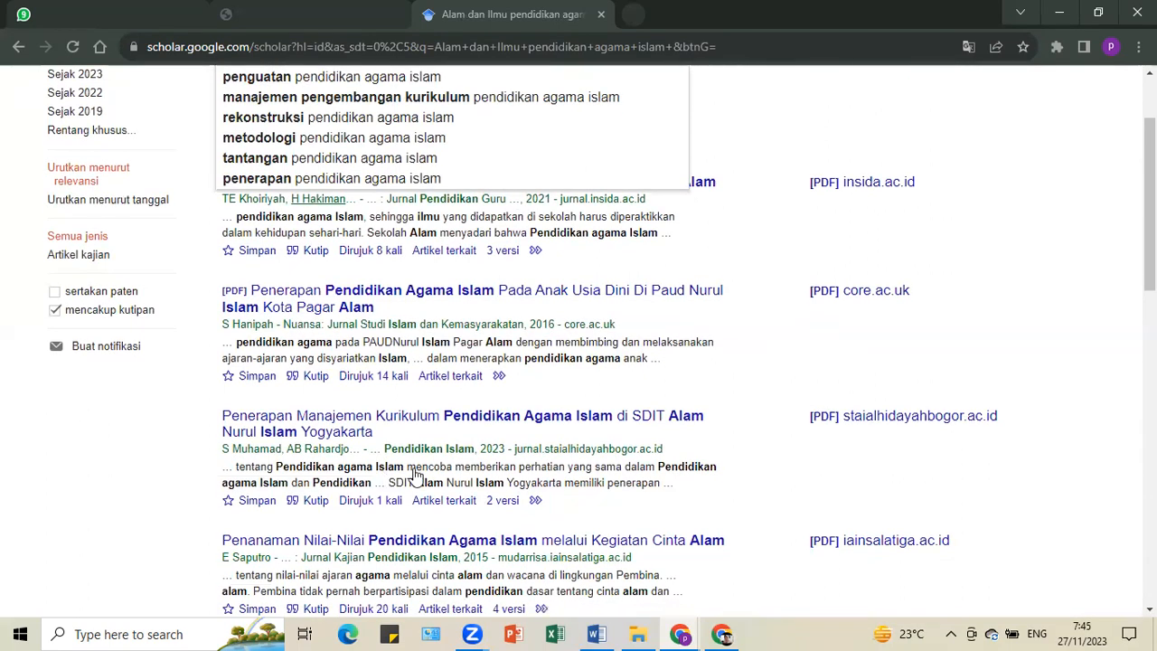
pyautogui.scroll(-1, 414, 472)
pyautogui.scroll(2, 489, 484)
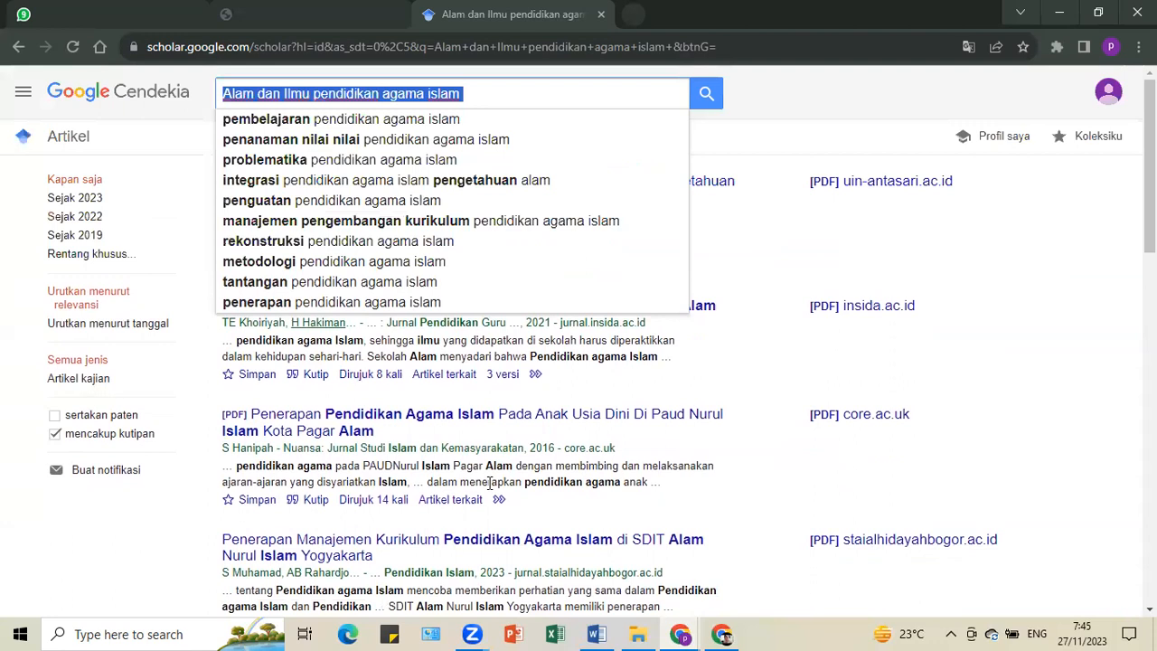
pyautogui.click(1047, 301)
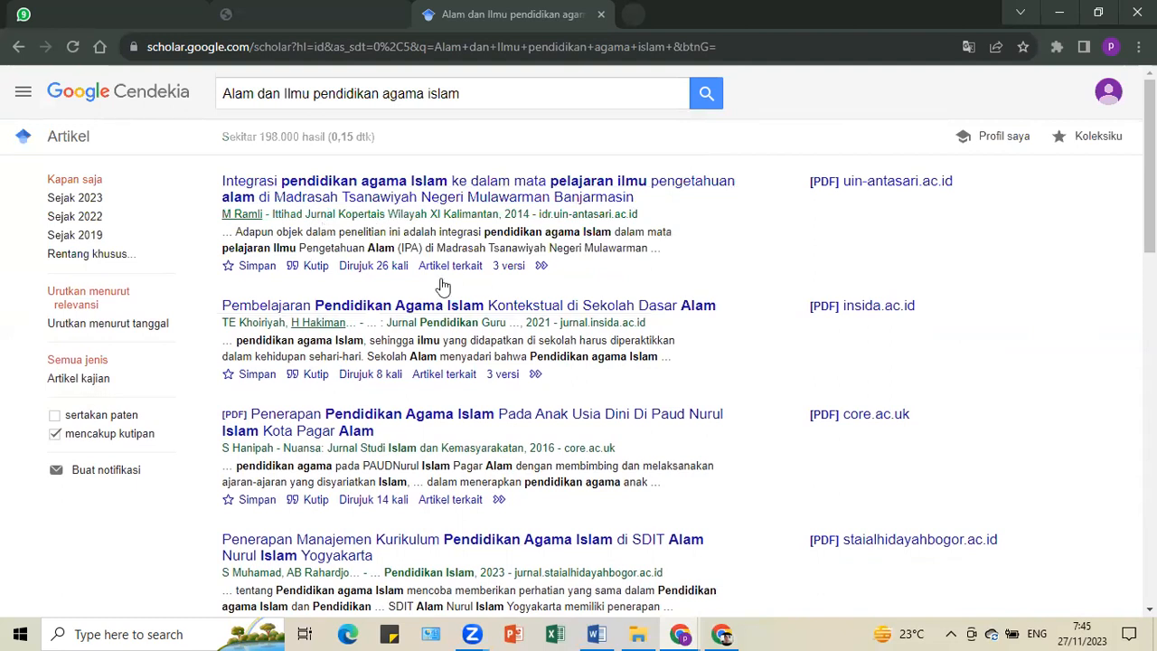
pyautogui.scroll(-3, 480, 506)
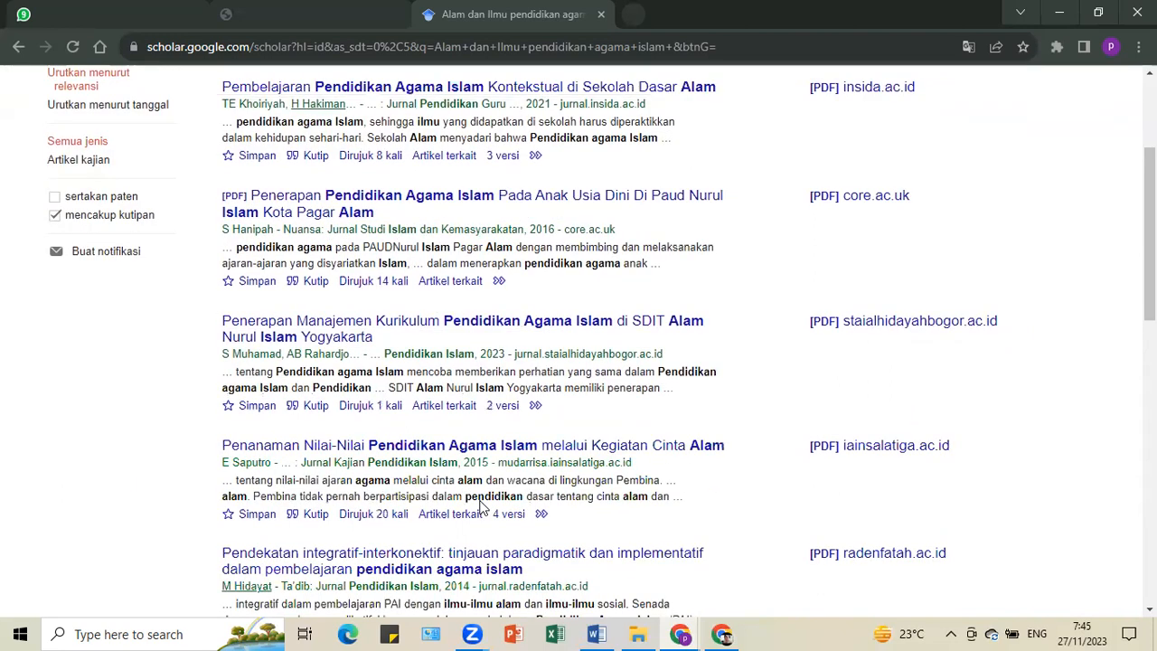
pyautogui.scroll(-1, 480, 506)
pyautogui.scroll(-1, 481, 507)
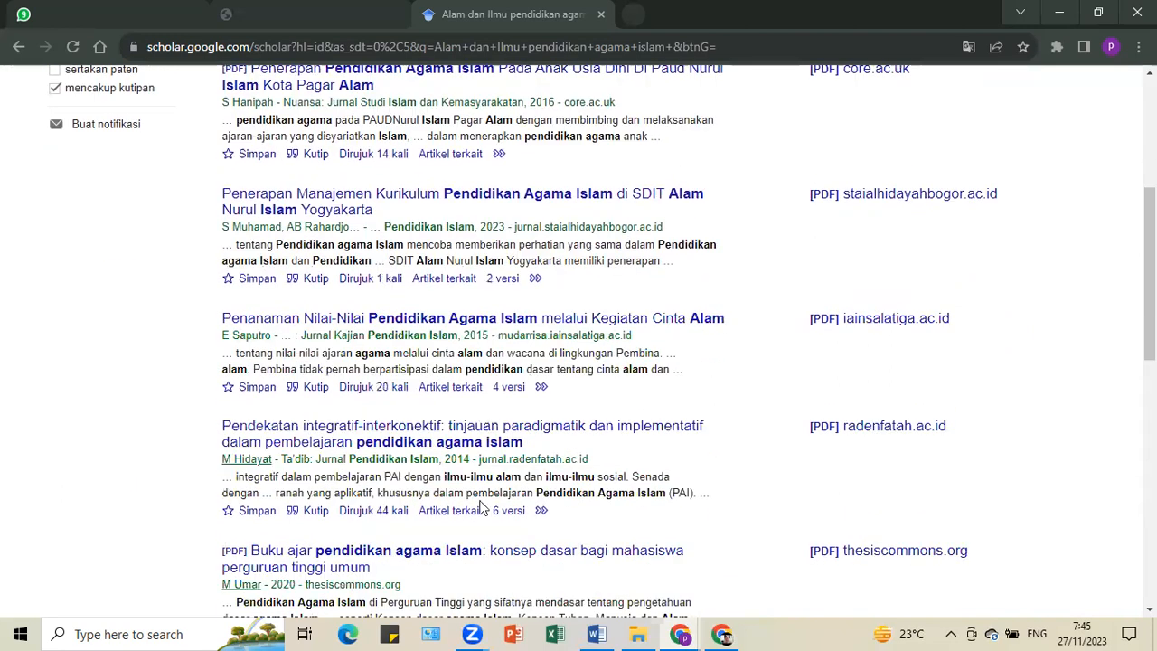
pyautogui.scroll(-1, 481, 507)
pyautogui.scroll(-3, 481, 507)
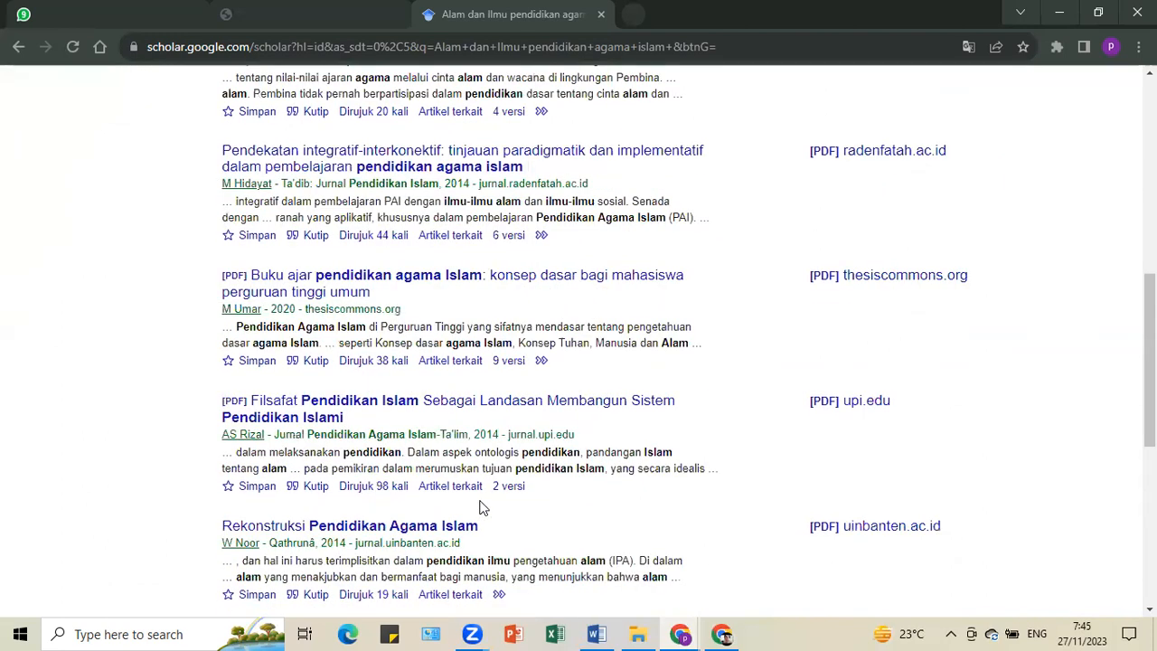
# Look through the remaining search results and open the article "Pembelajaran Pendidikan Agama Islam Kontekstual di Sekolah Dasar Alam" in a new tab.
pyautogui.scroll(-3, 481, 507)
pyautogui.scroll(-4, 481, 507)
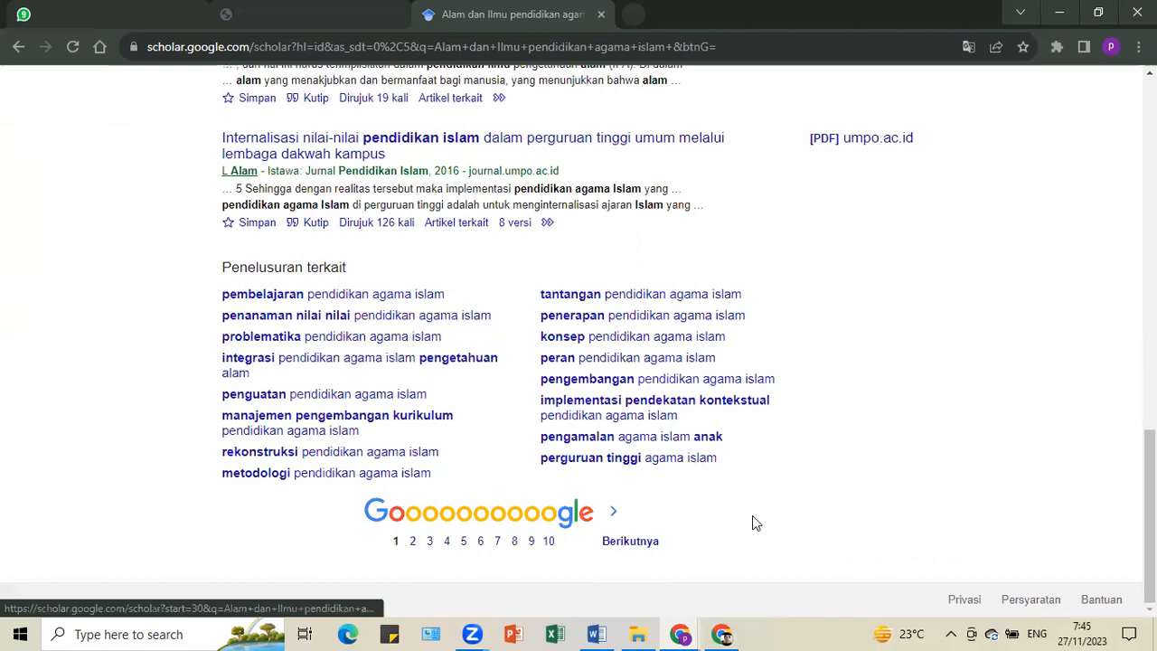
pyautogui.scroll(4, 777, 499)
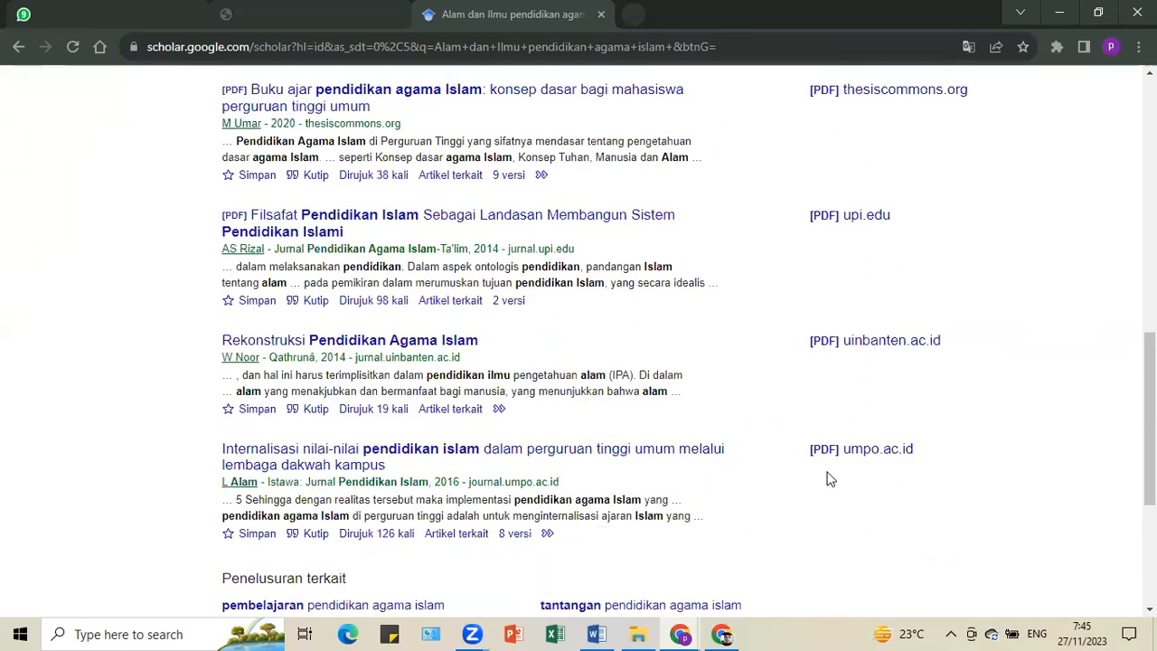
pyautogui.scroll(5, 831, 479)
pyautogui.scroll(3, 840, 477)
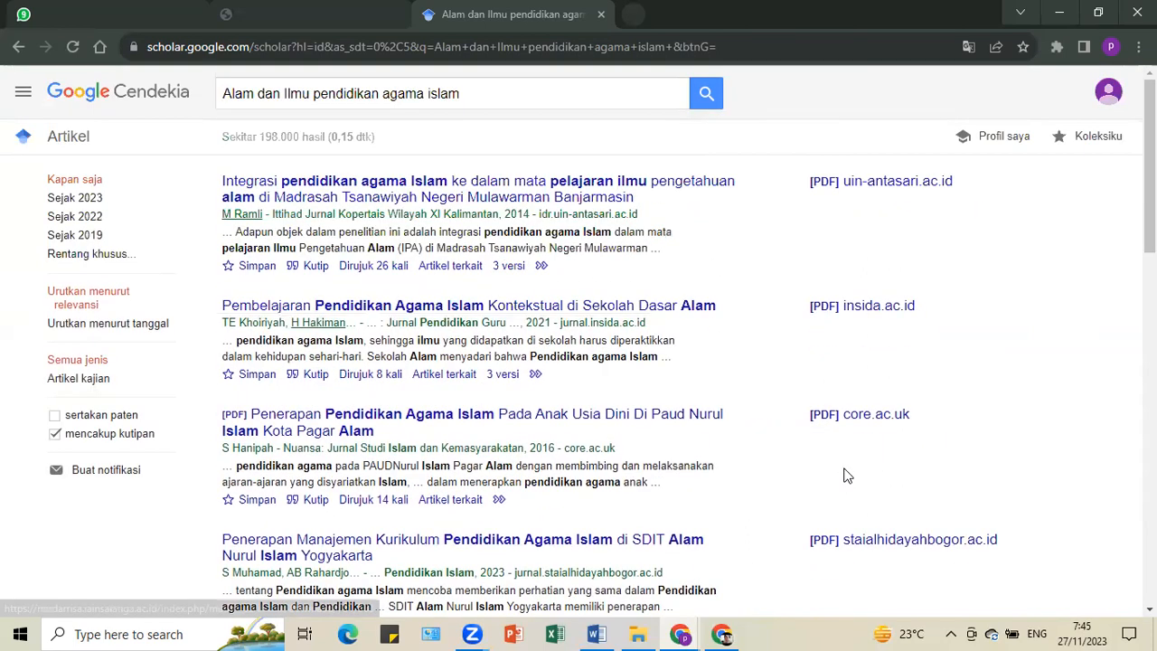
pyautogui.click(278, 307)
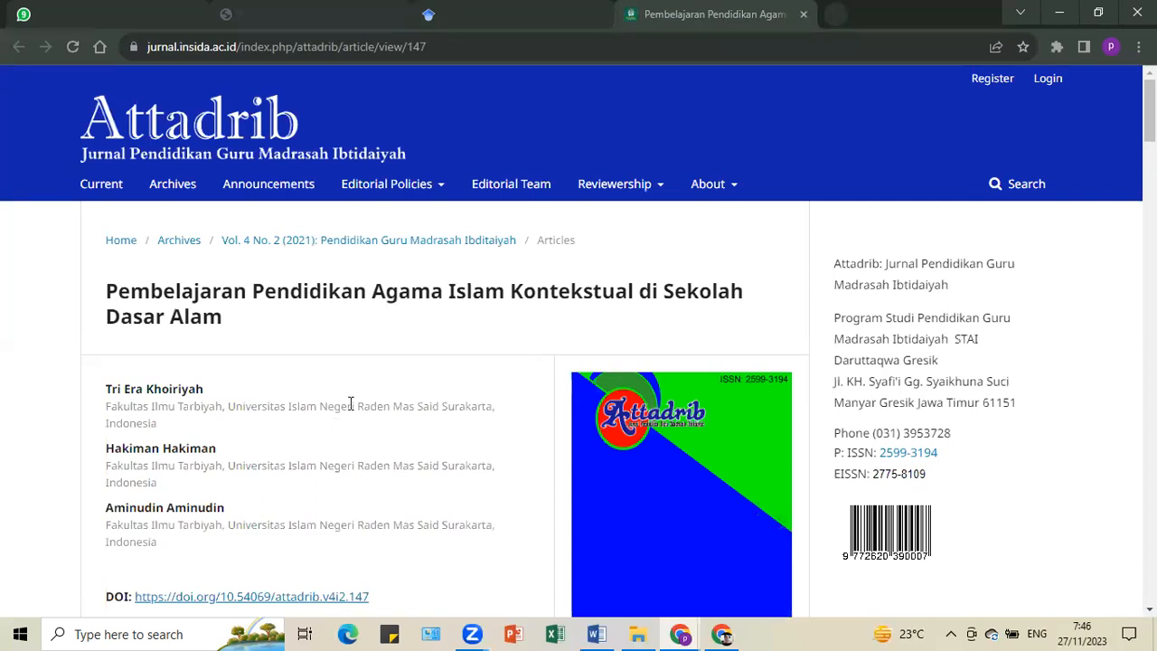
# Examine the article's journal page for its authors, DOI, abstract, PDF link, publication date and citation details.
pyautogui.scroll(-1, 351, 404)
pyautogui.scroll(-1, 351, 403)
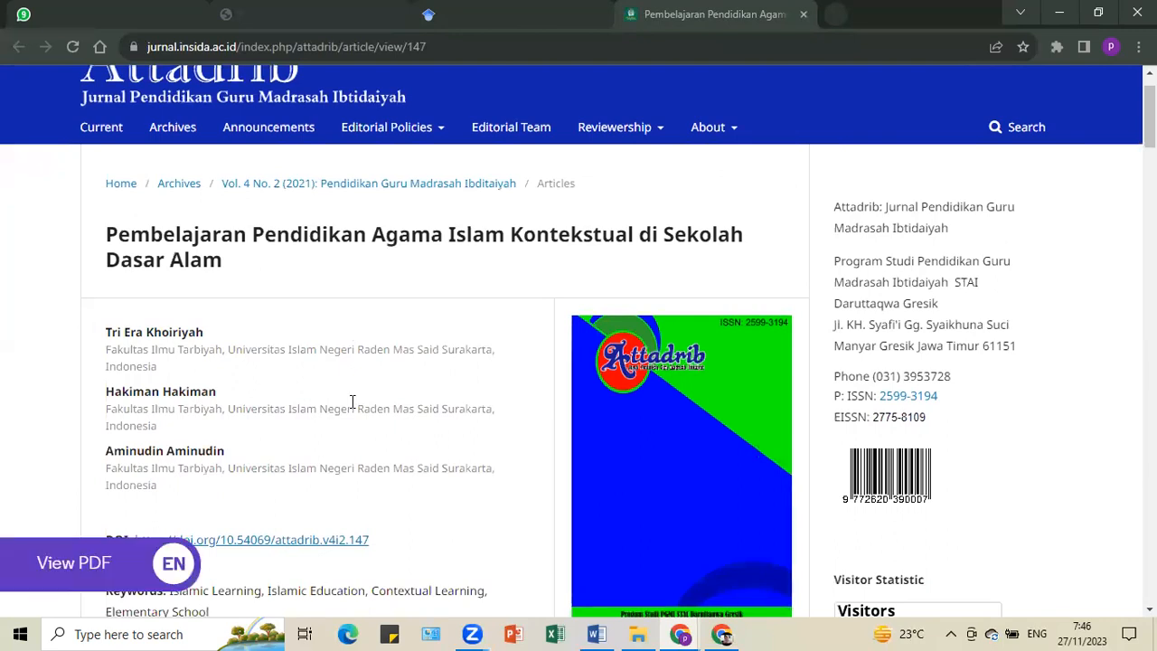
pyautogui.scroll(-1, 353, 401)
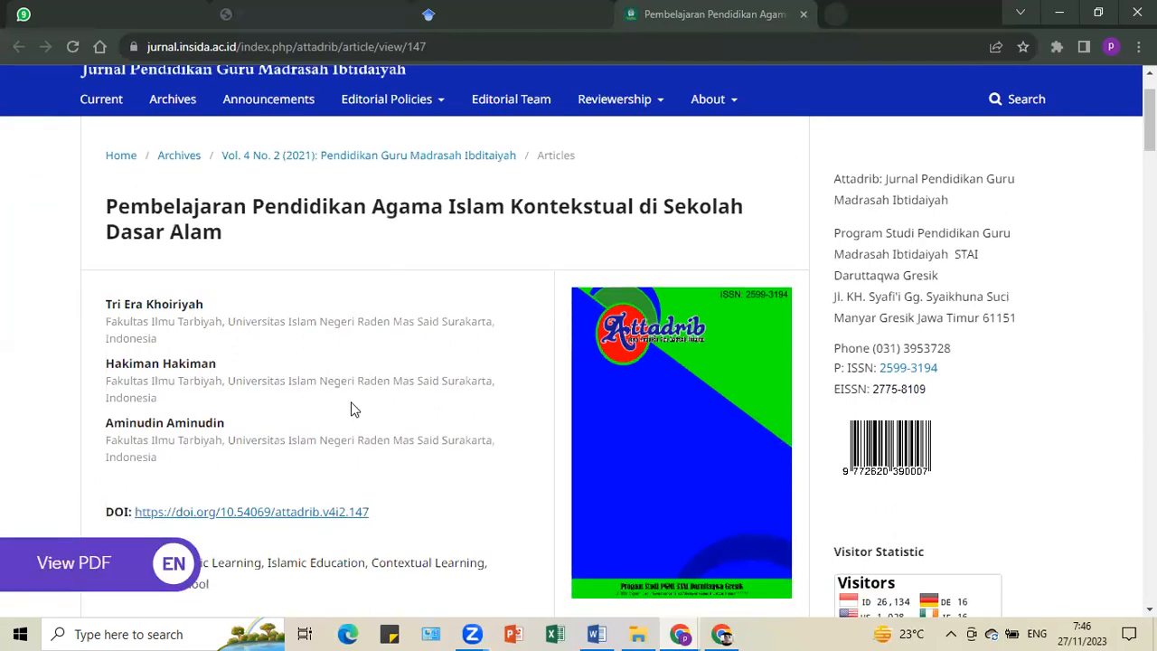
pyautogui.scroll(-3, 352, 407)
pyautogui.scroll(-3, 353, 395)
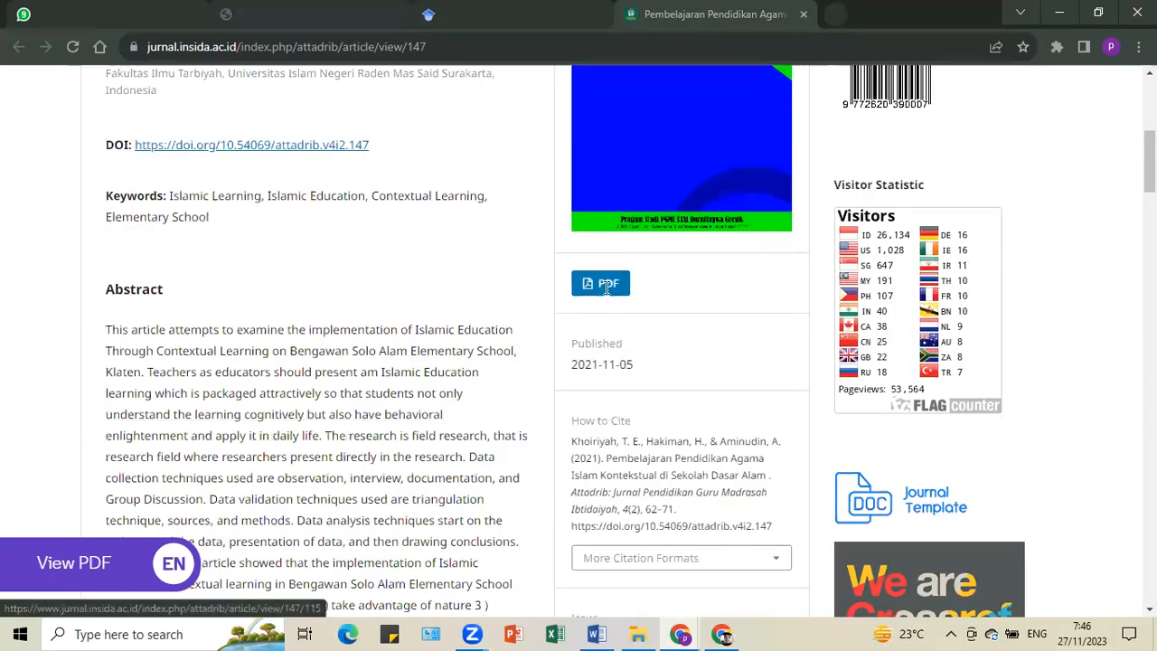
pyautogui.moveTo(83, 565)
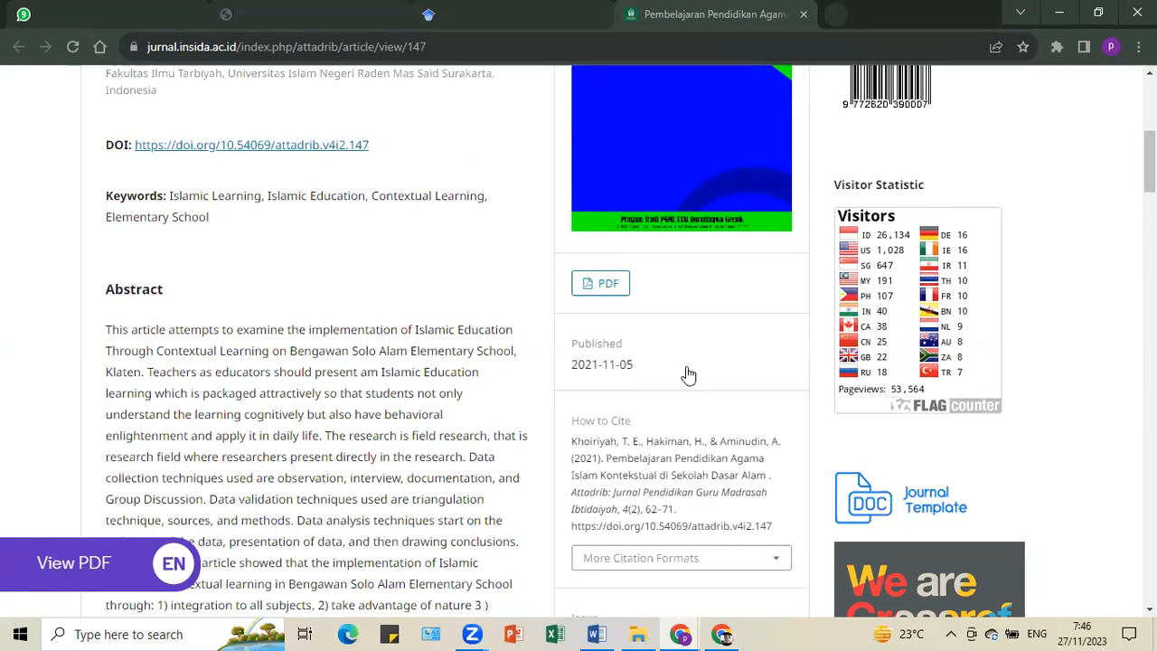
pyautogui.scroll(4, 696, 398)
pyautogui.scroll(2, 687, 325)
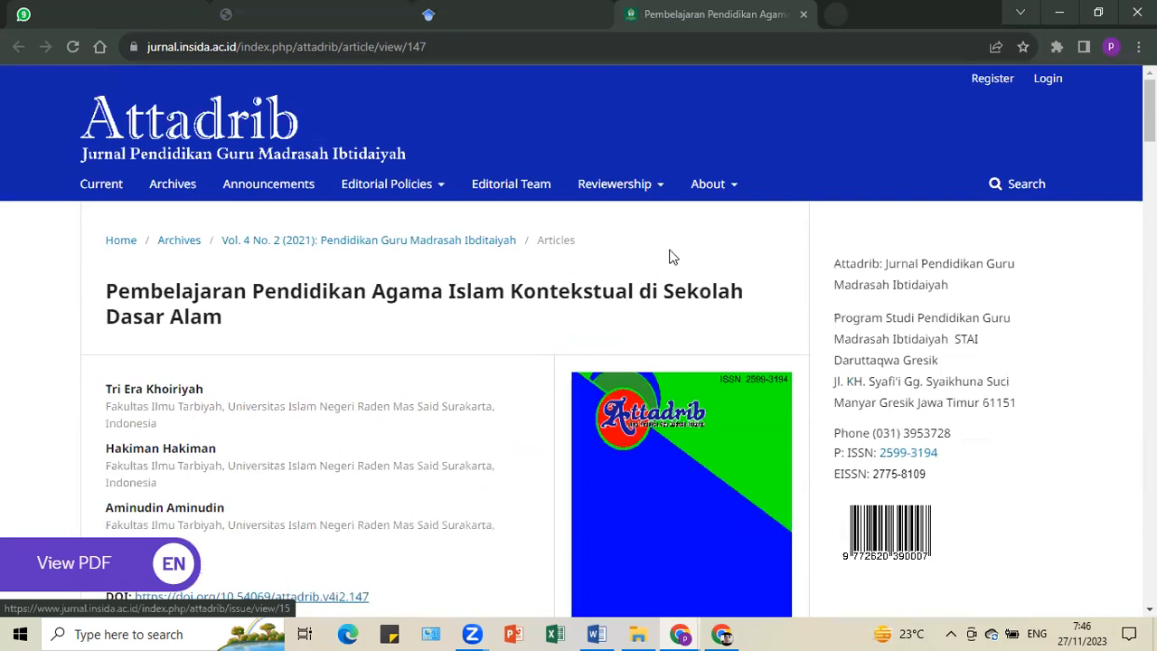